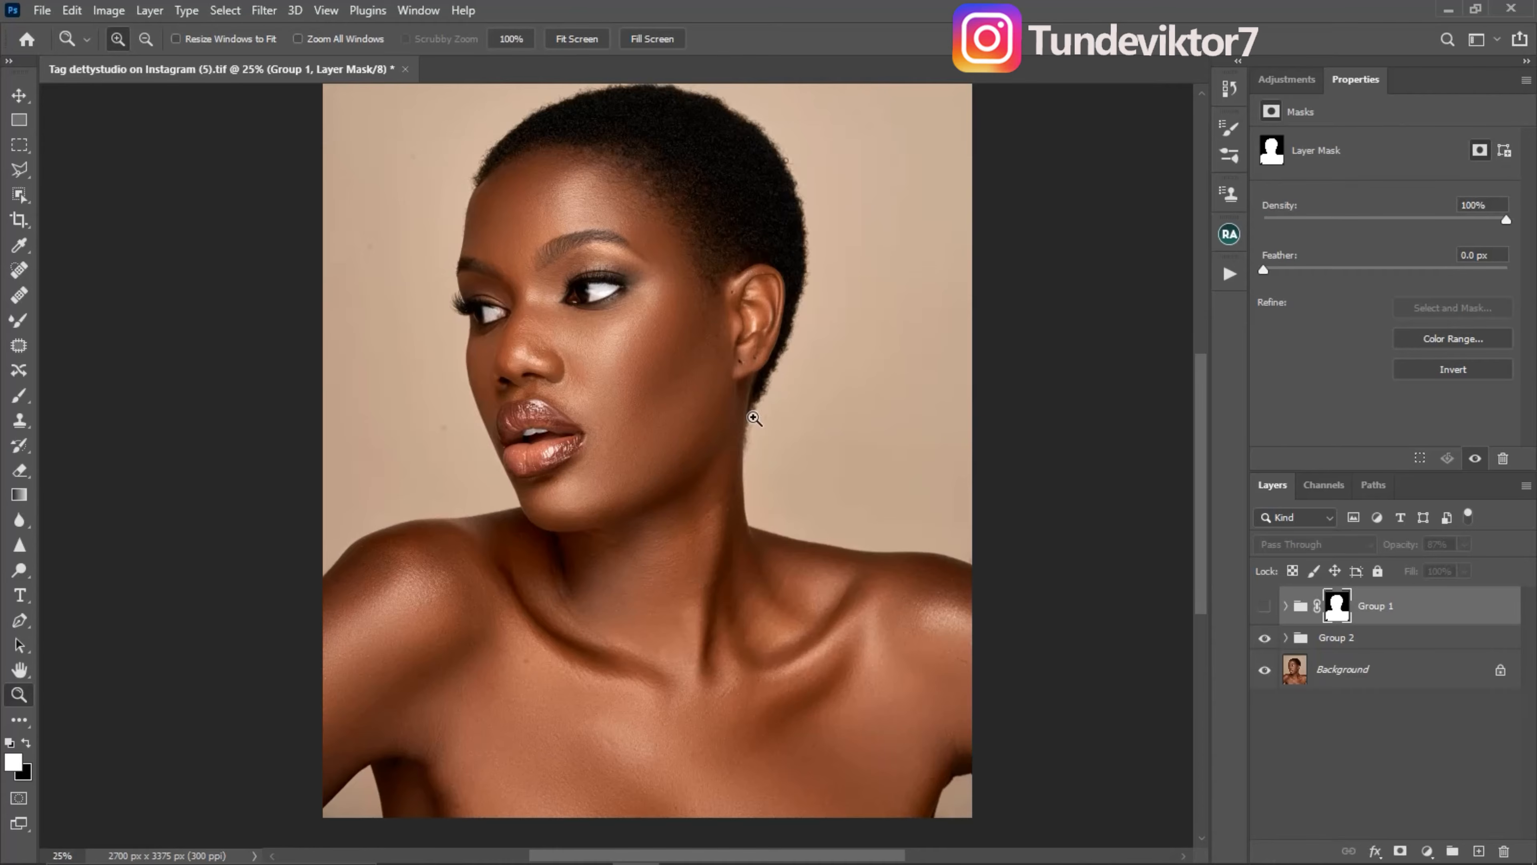
- Show Group 1 to preview its effect on the portrait, and delete the group with its mask
left_click(1266, 611)
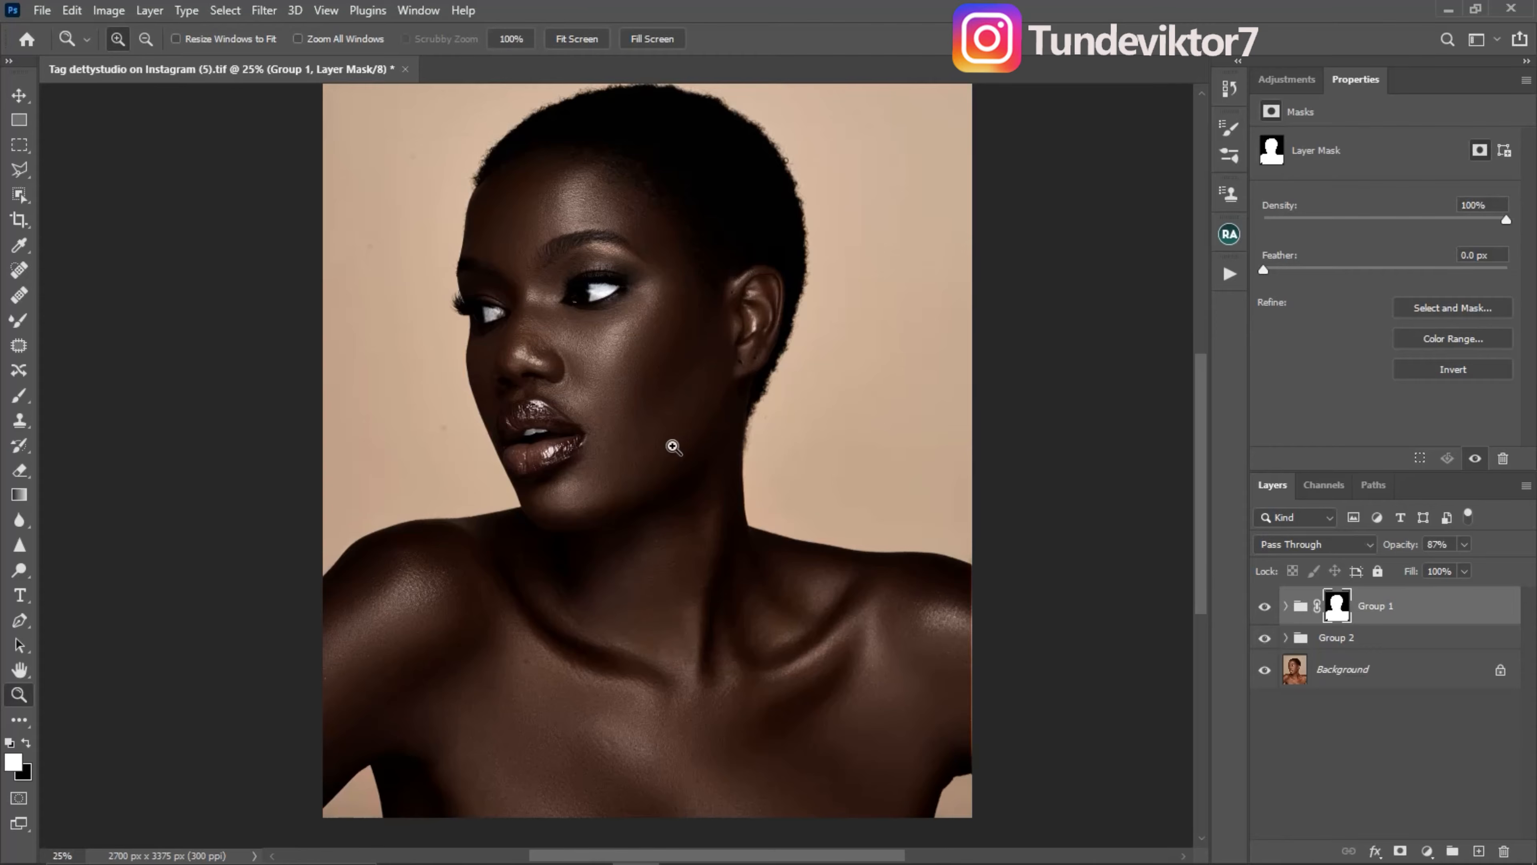
left_click_drag(1449, 624, 1503, 851)
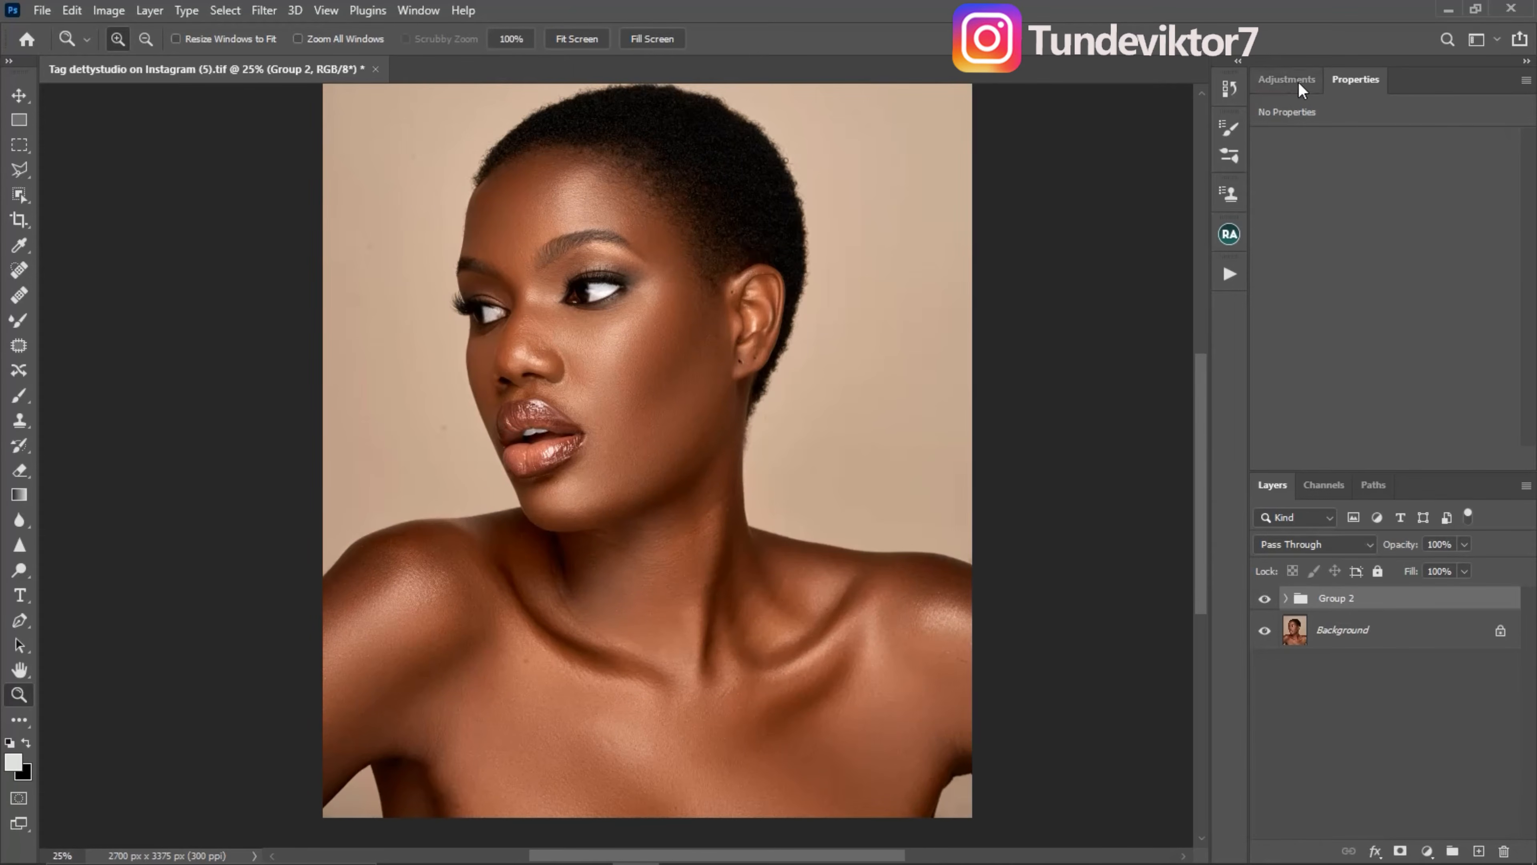
- Add a Black & White adjustment layer above Group 2 in Multiply mode, with Reds at 3 and Yellows at 20
left_click(1287, 79)
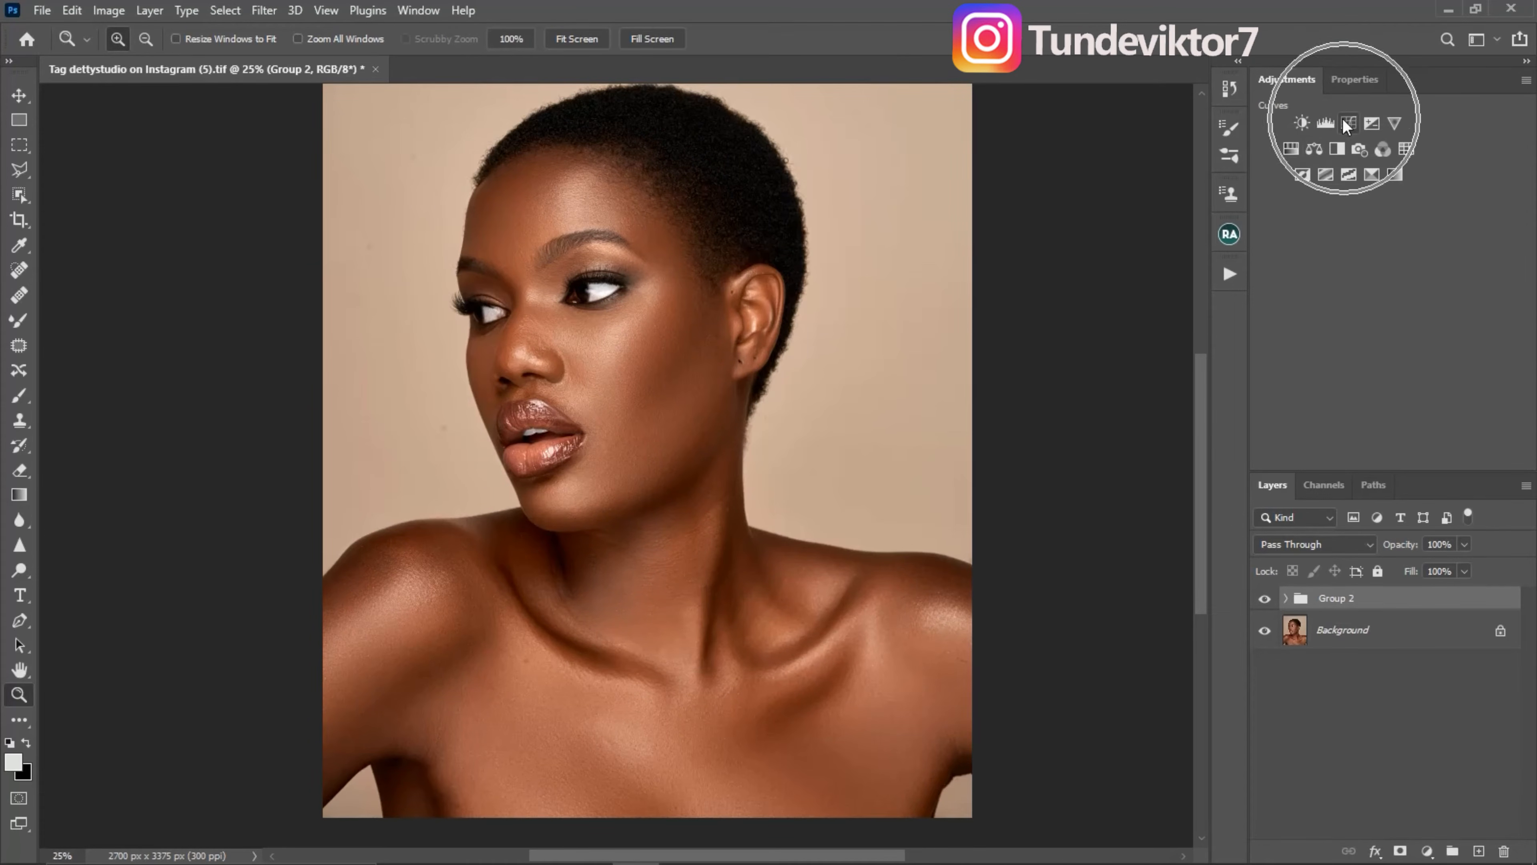
left_click(1427, 851)
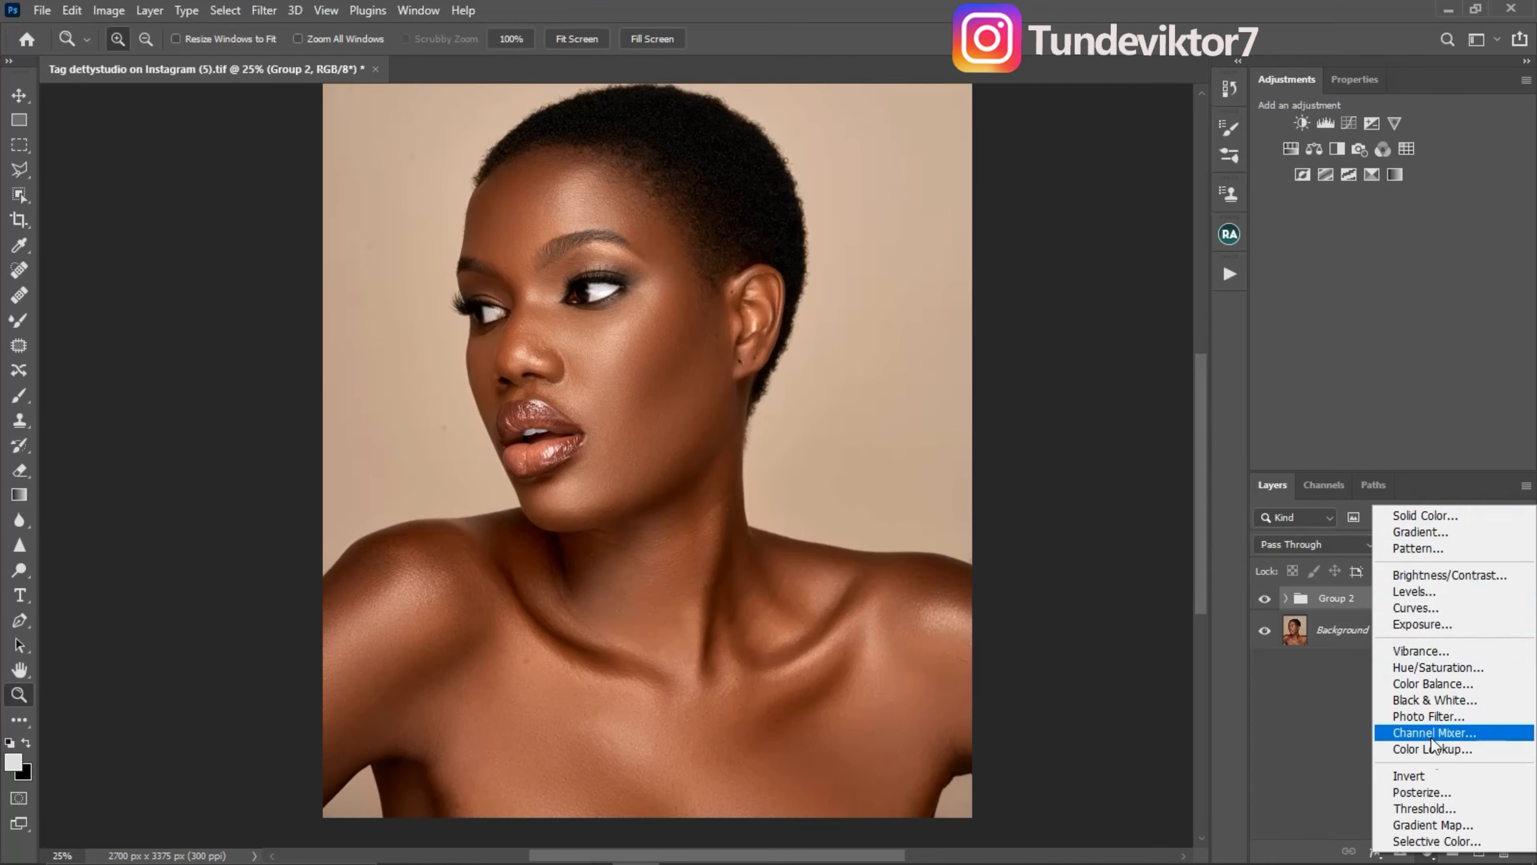
left_click(1440, 702)
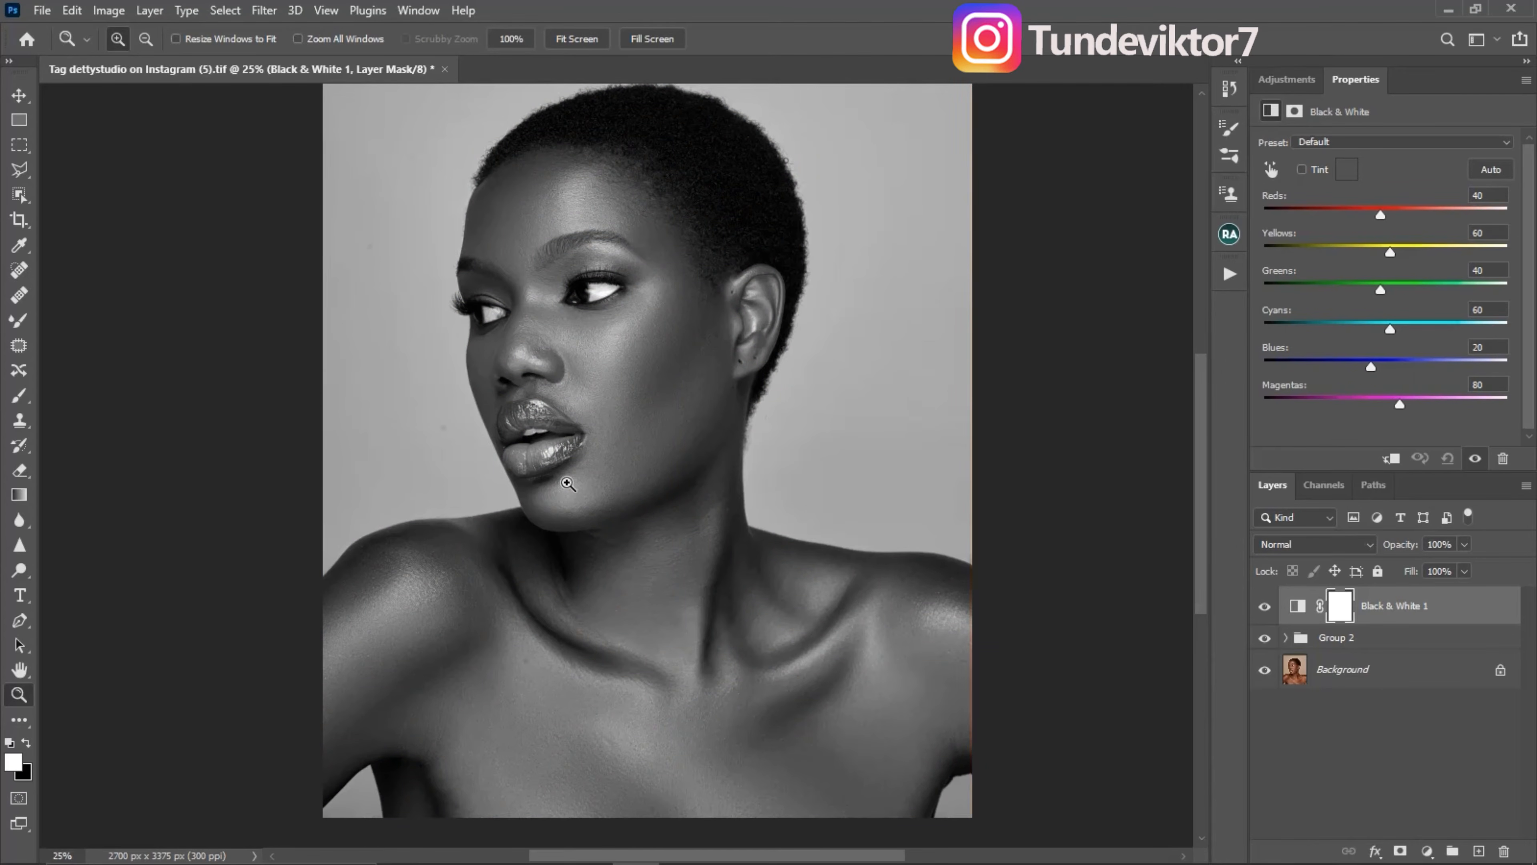
left_click(1325, 547)
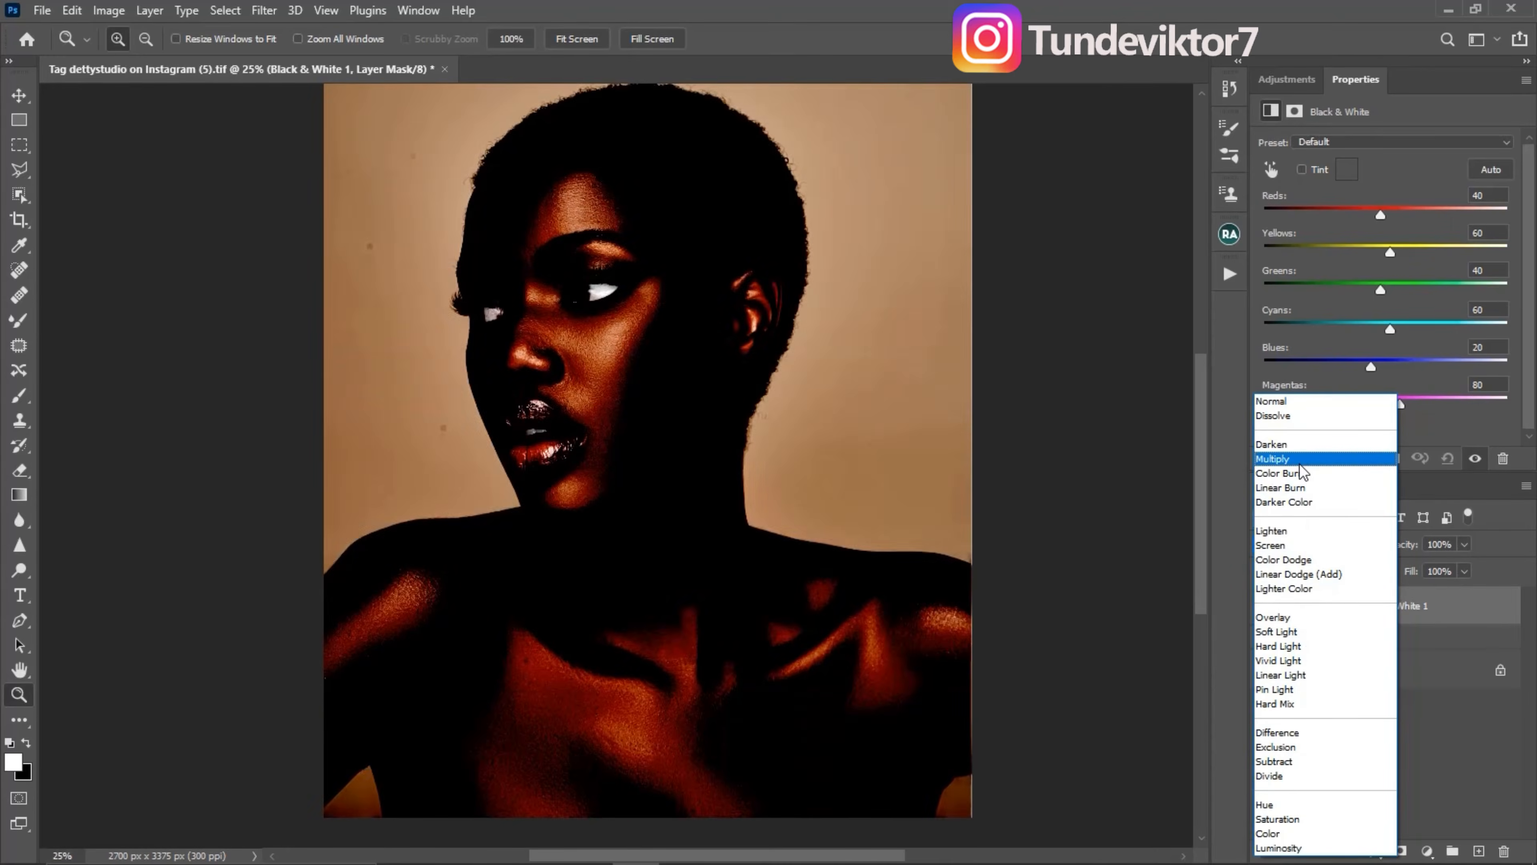
left_click(1277, 458)
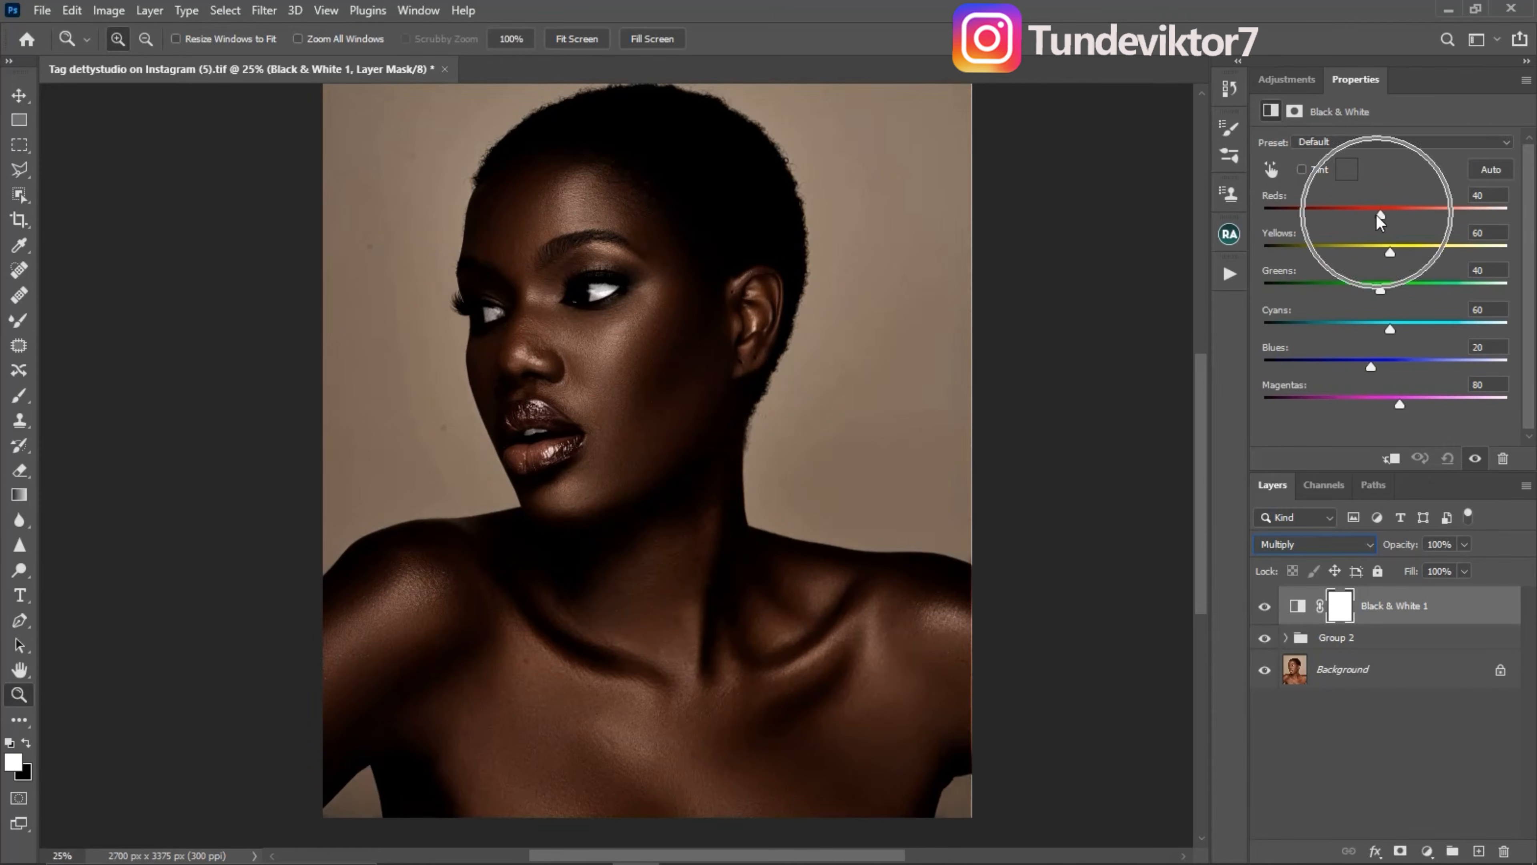
left_click_drag(1380, 217, 1363, 218)
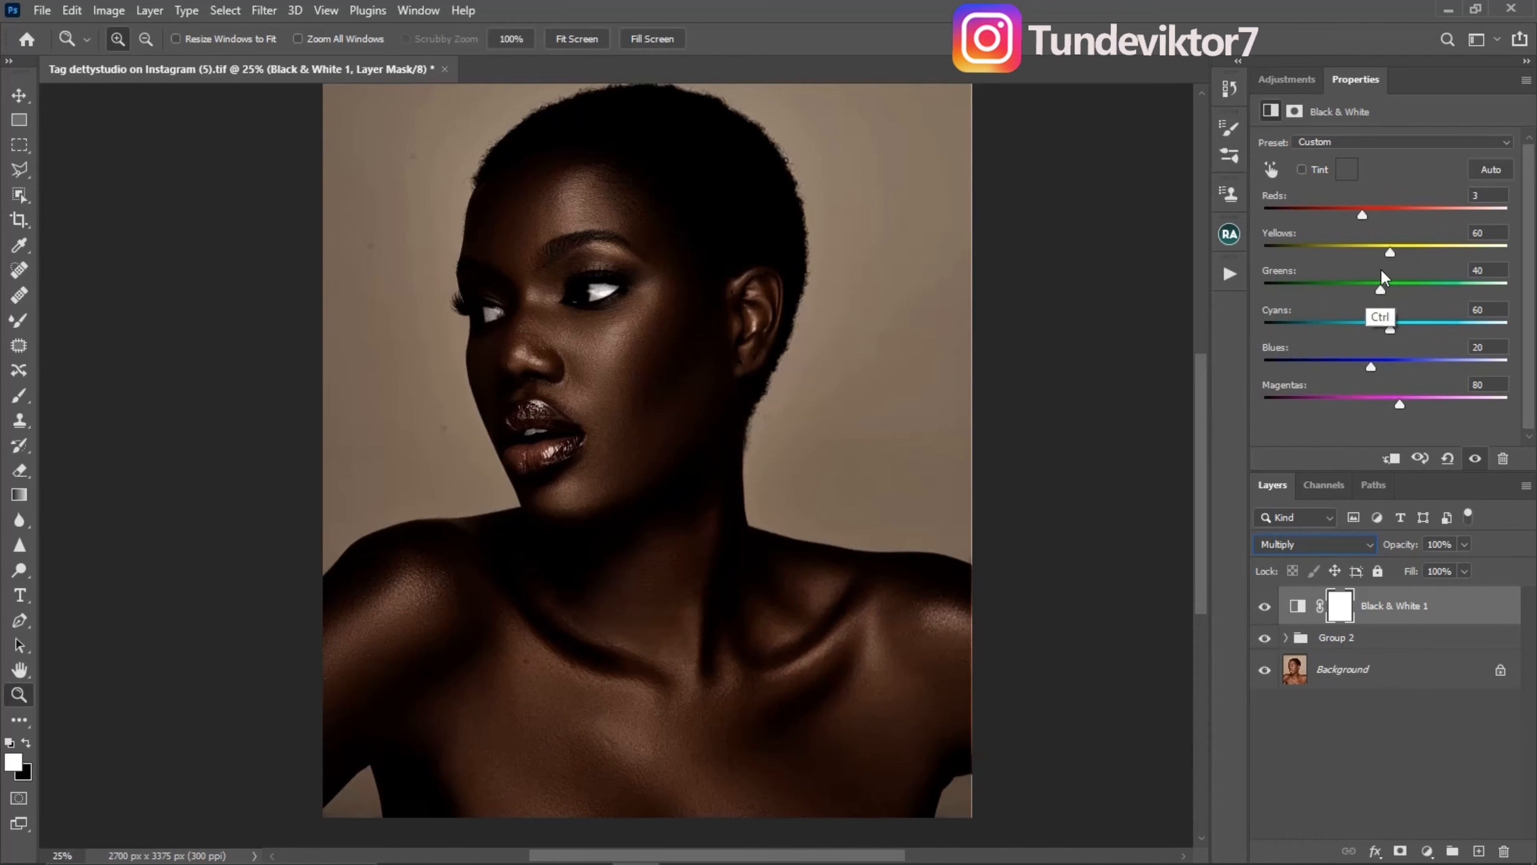
left_click_drag(1390, 253, 1371, 258)
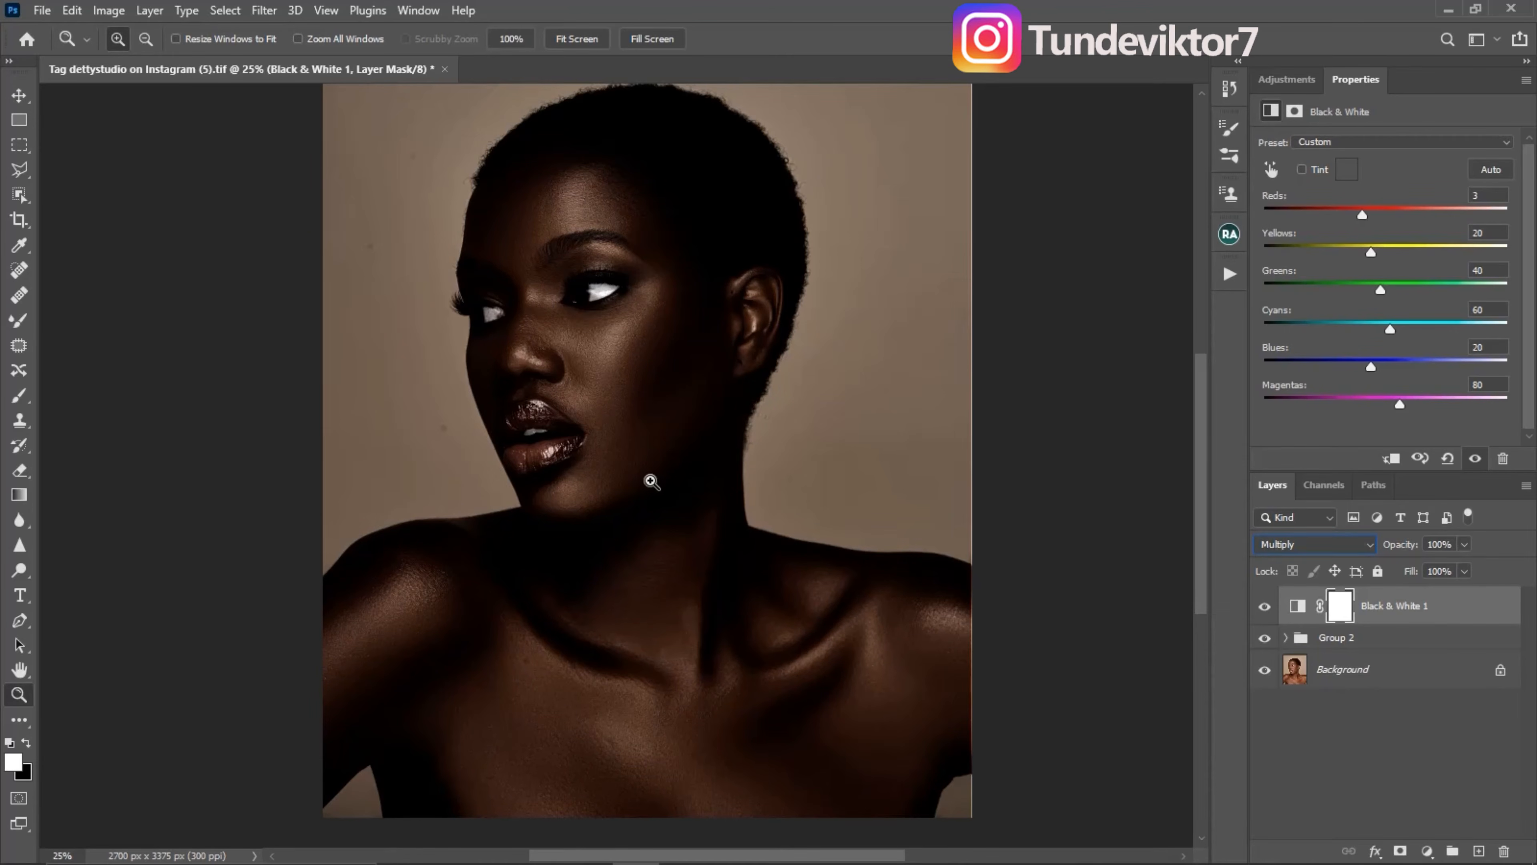
- Add a second Black & White adjustment layer above the first and set its blend mode to Overlay
left_click(1285, 80)
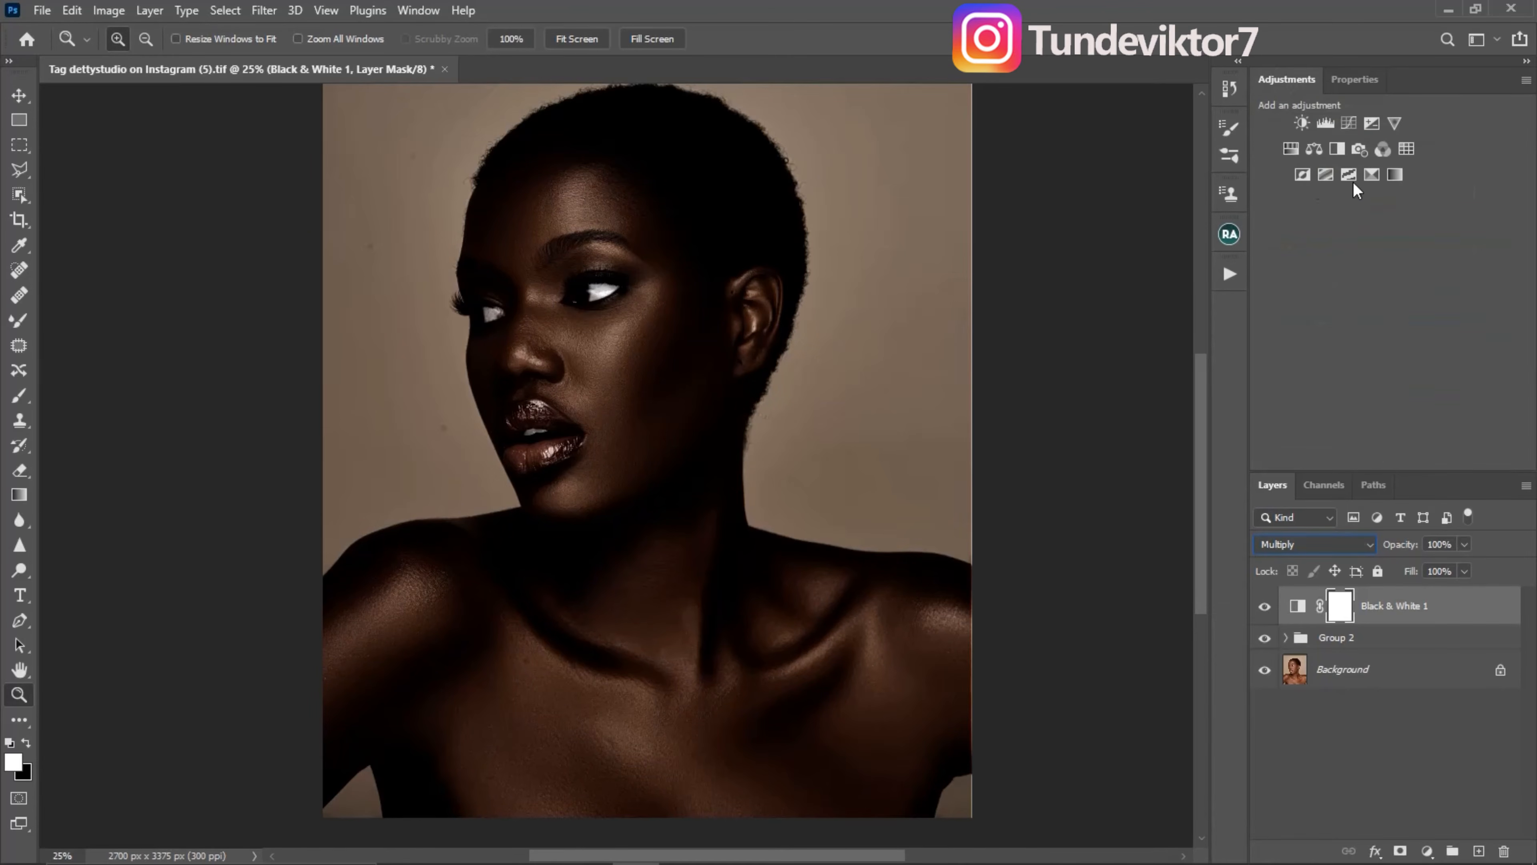
left_click(1337, 151)
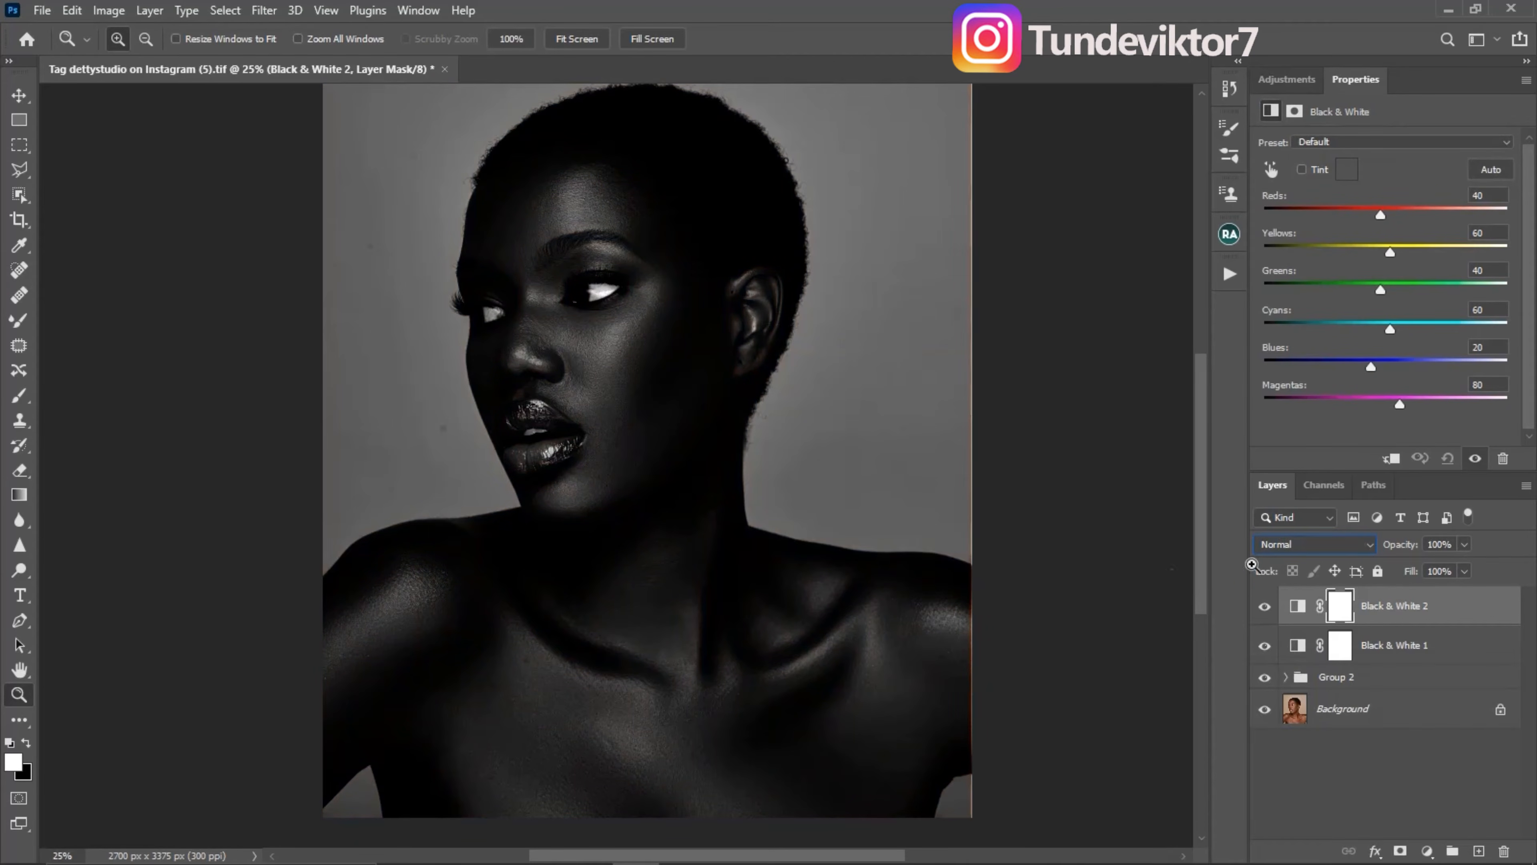
left_click(1325, 544)
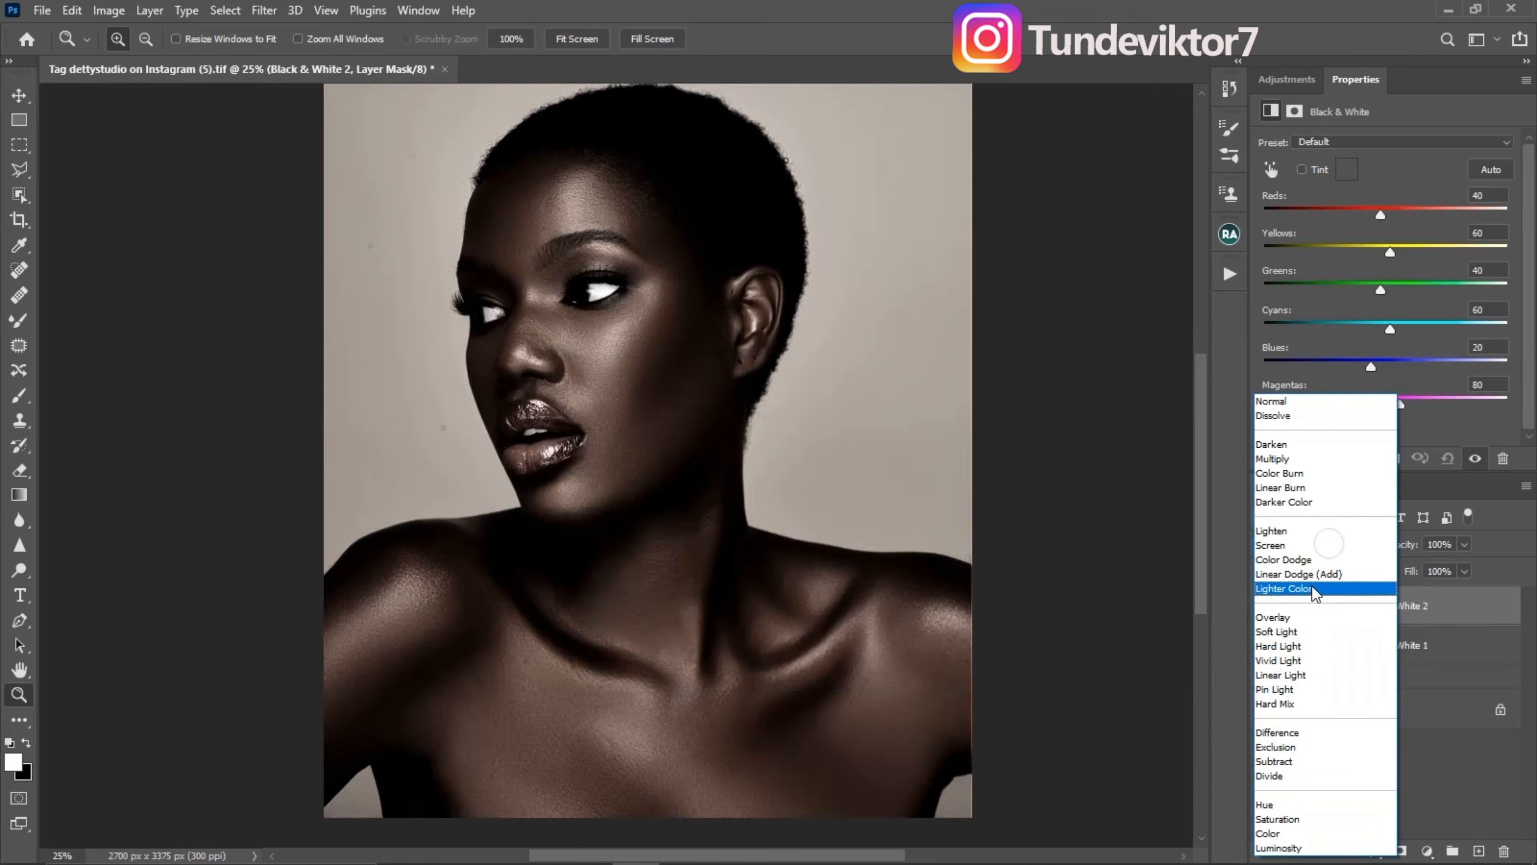
left_click(1303, 615)
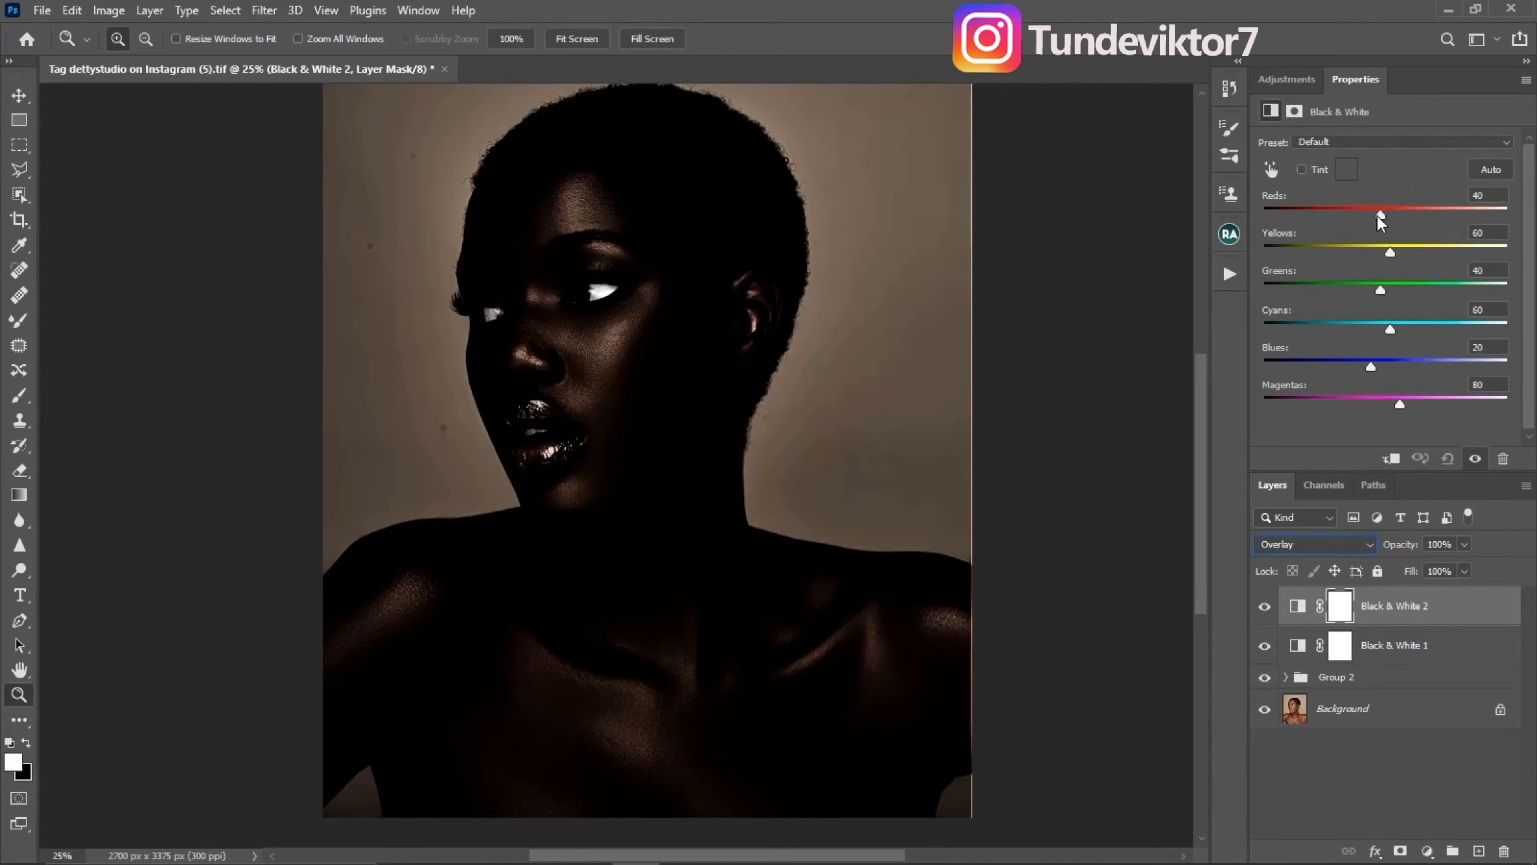
- Set the Overlay Black & White layer to Reds 17 and Yellows 38, with 40% opacity
left_click_drag(1381, 215, 1380, 252)
left_click(1465, 545)
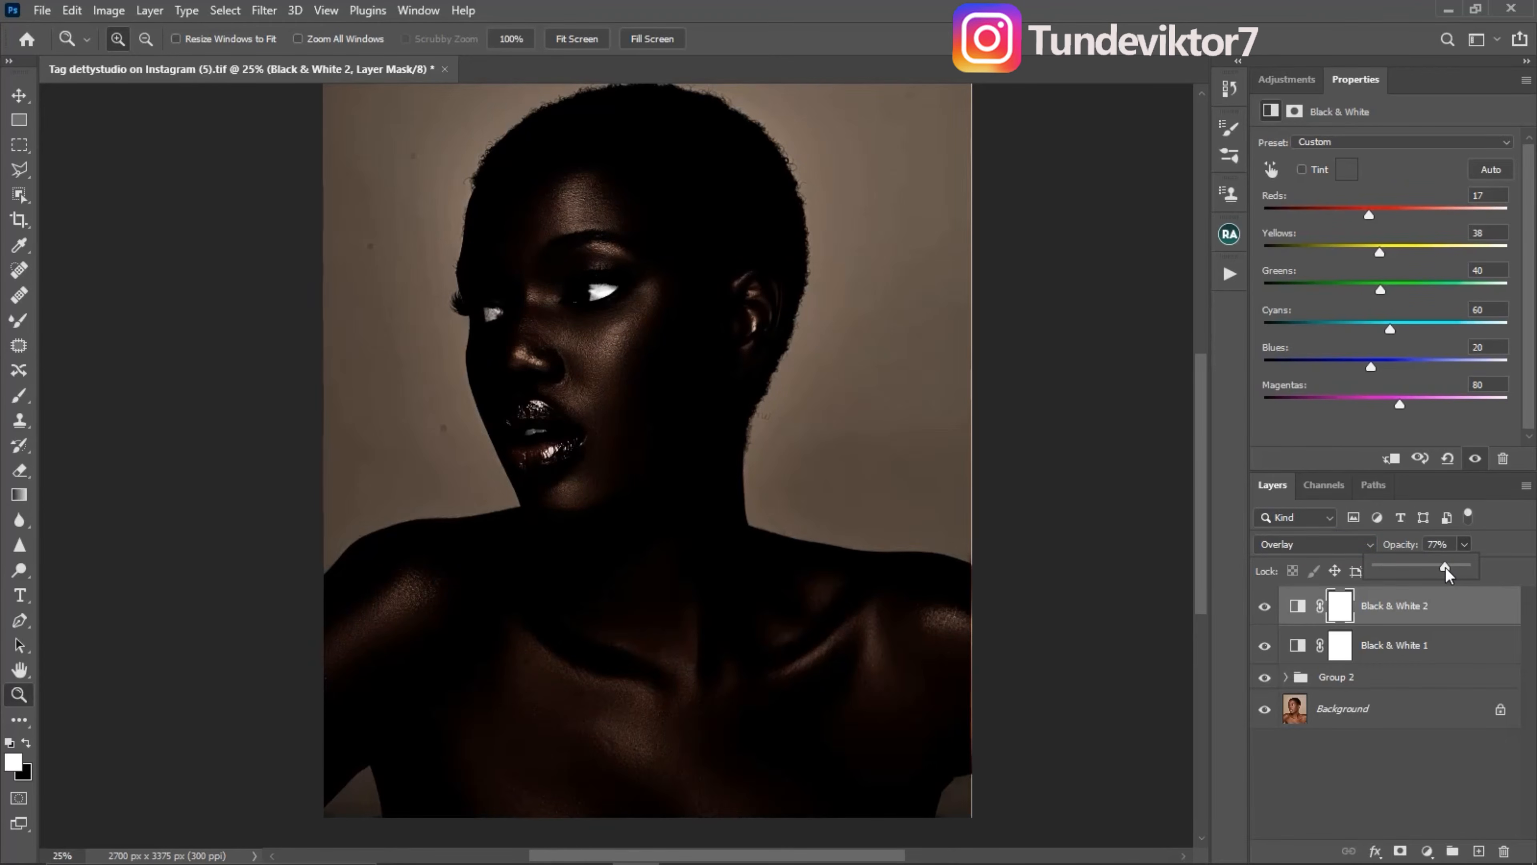
left_click_drag(1446, 567, 1425, 568)
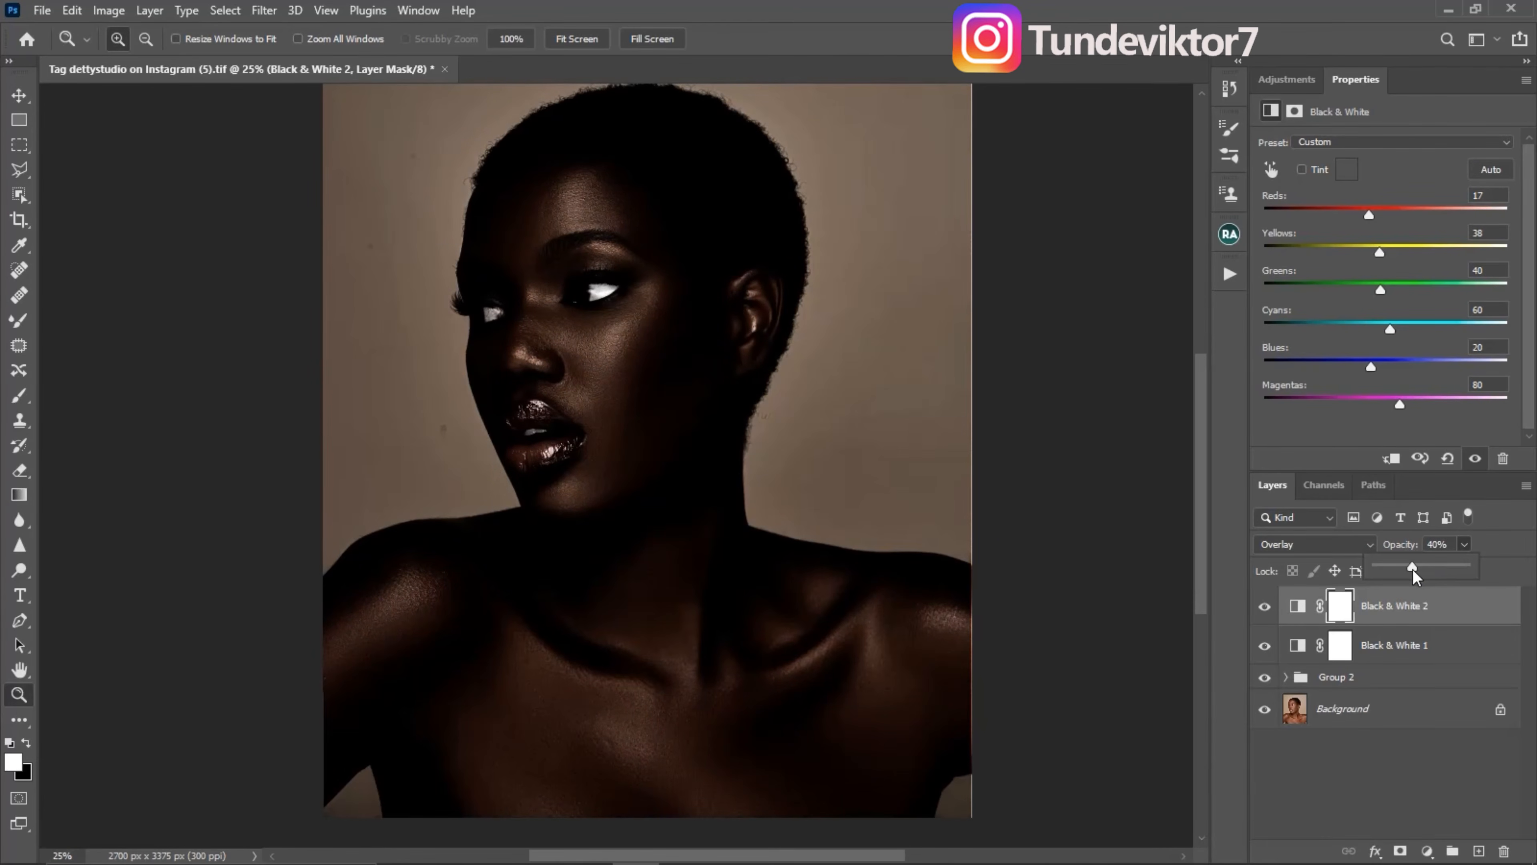
- Select the Black & White 1 layer and reduce its opacity to 80%
left_click(1425, 656)
left_click(1425, 657)
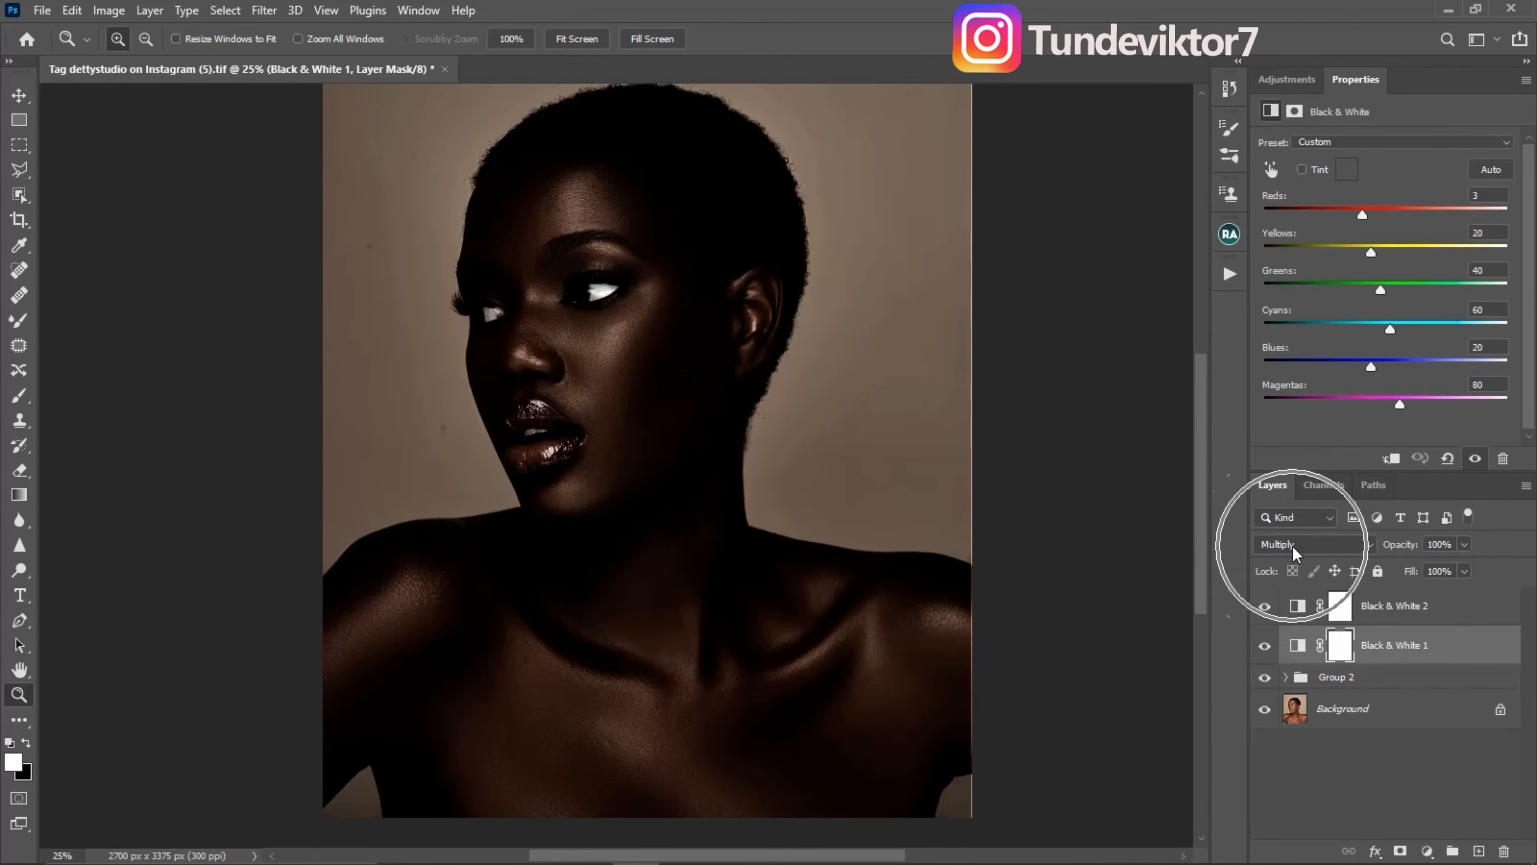
left_click(1465, 544)
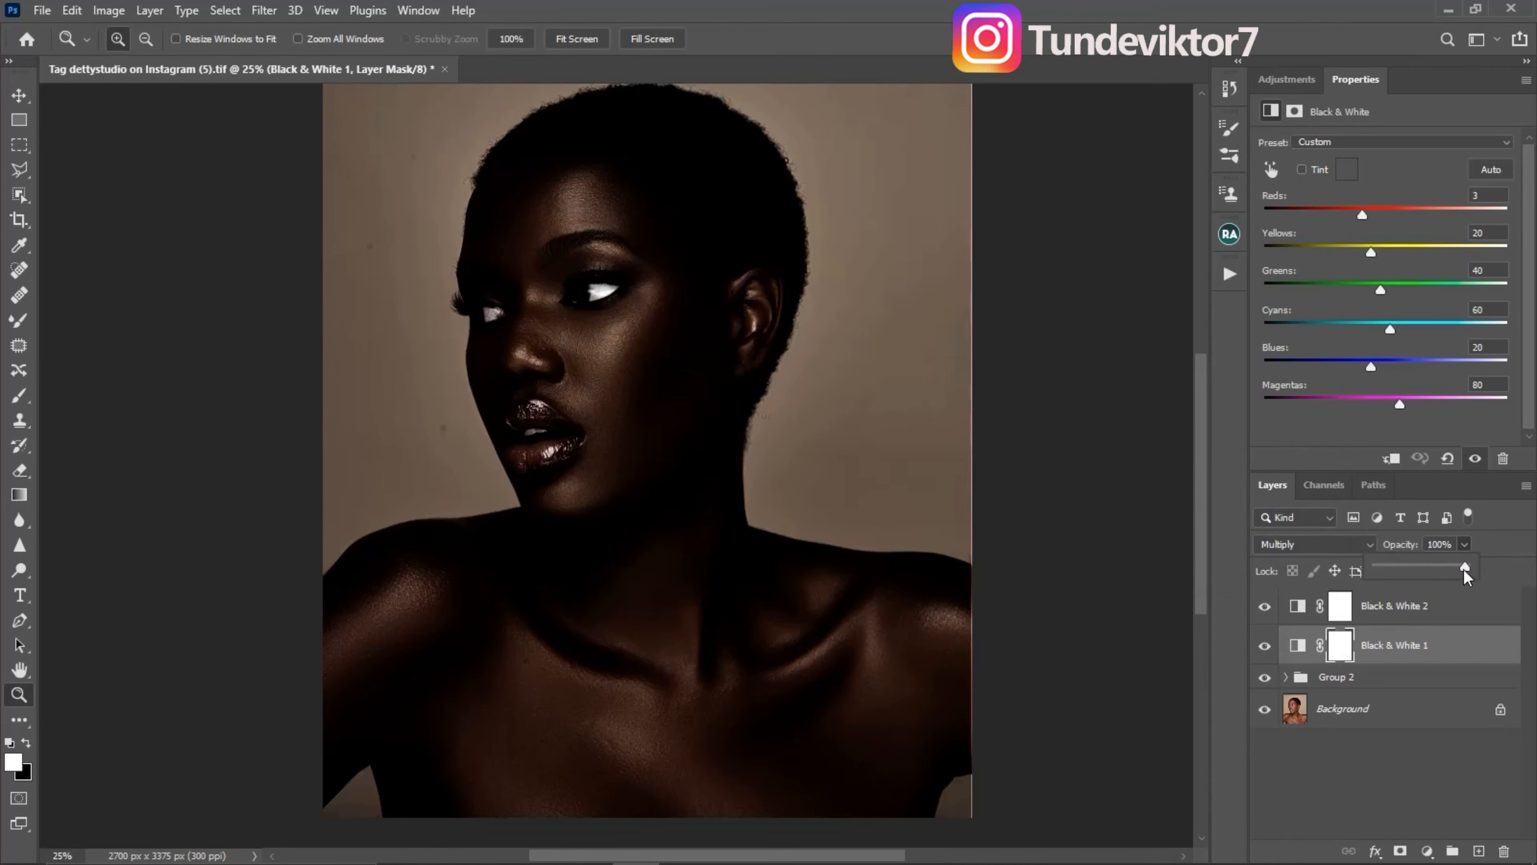
left_click_drag(1465, 570, 1448, 570)
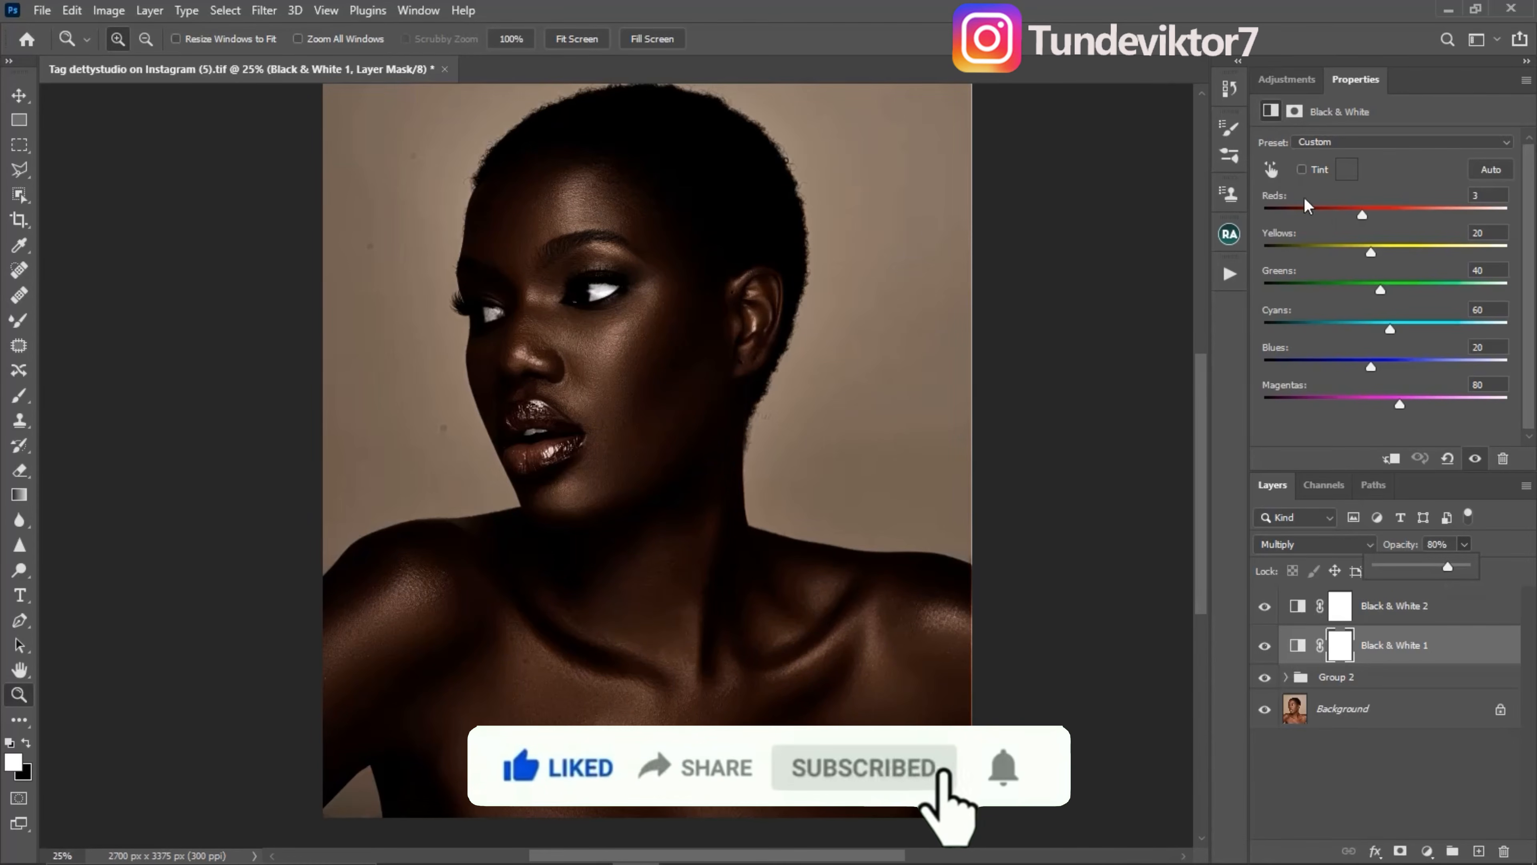
- Add a Hue/Saturation adjustment layer above Black & White 1 and set the Reds saturation to -20
left_click(1287, 79)
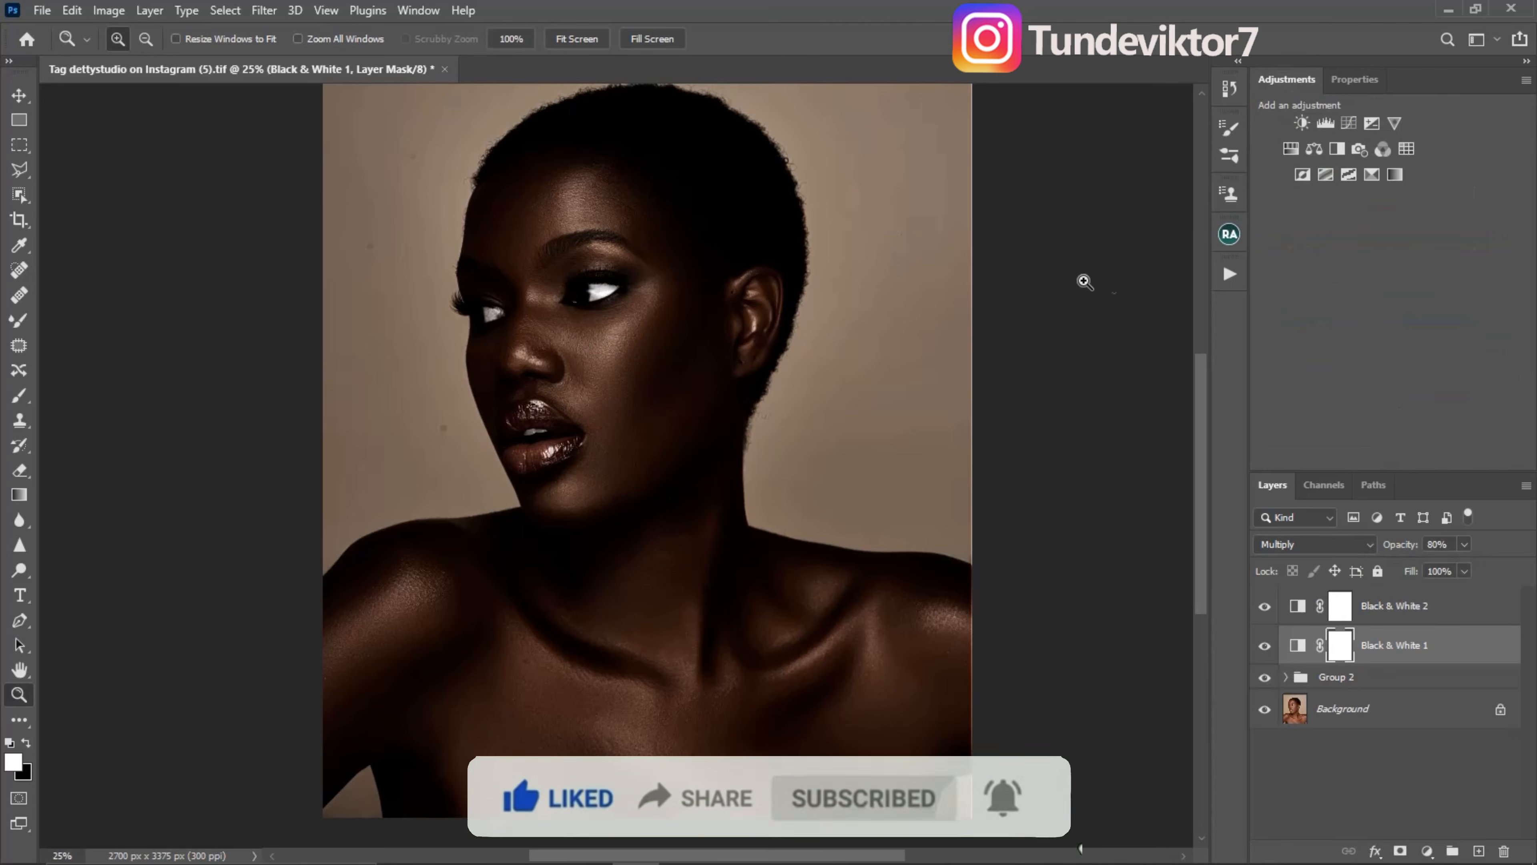
left_click(1293, 150)
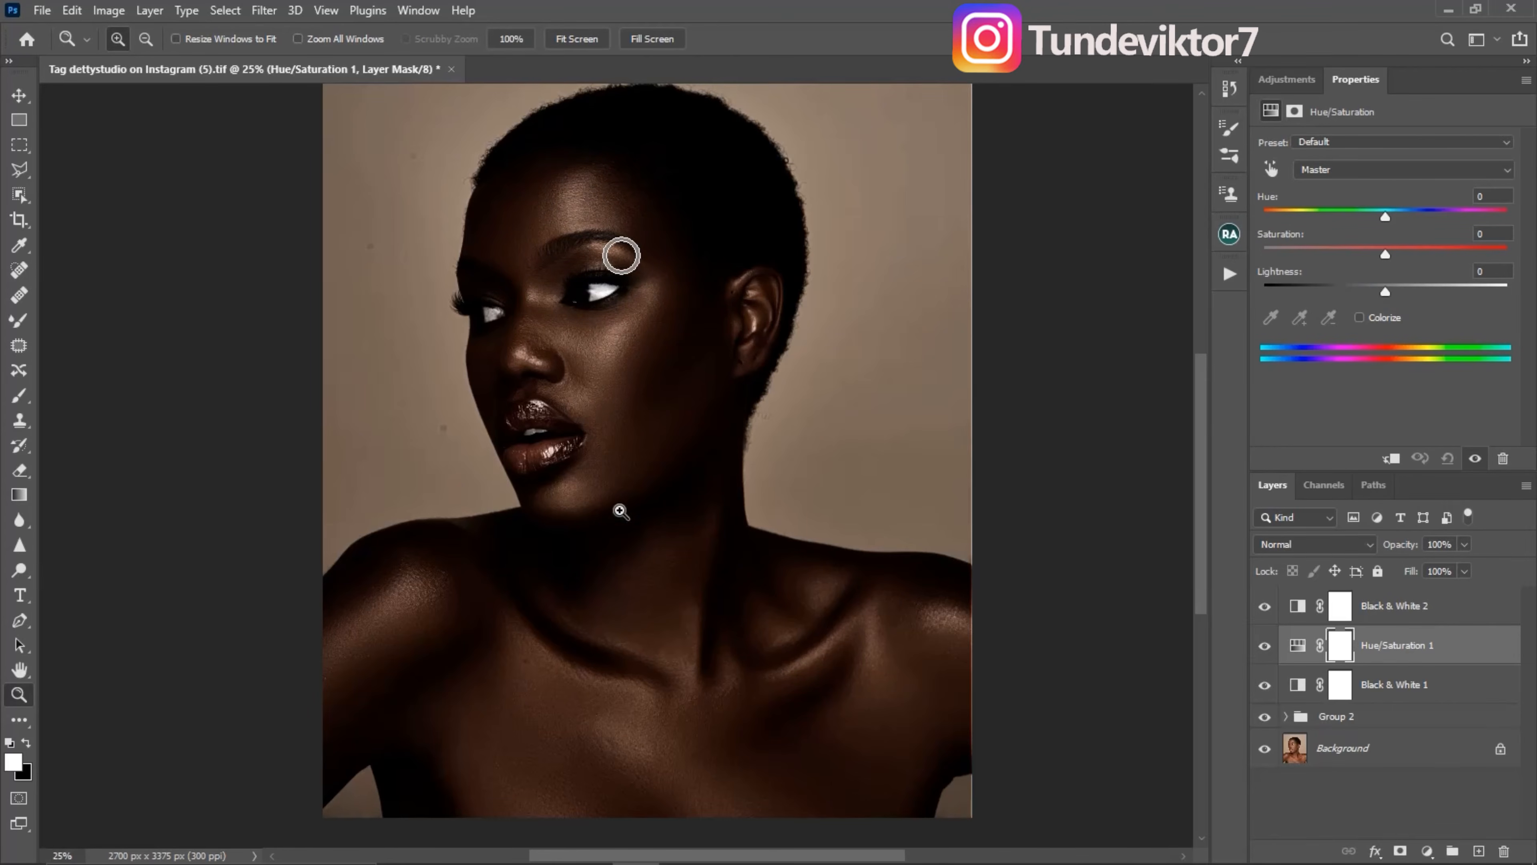
left_click(1323, 170)
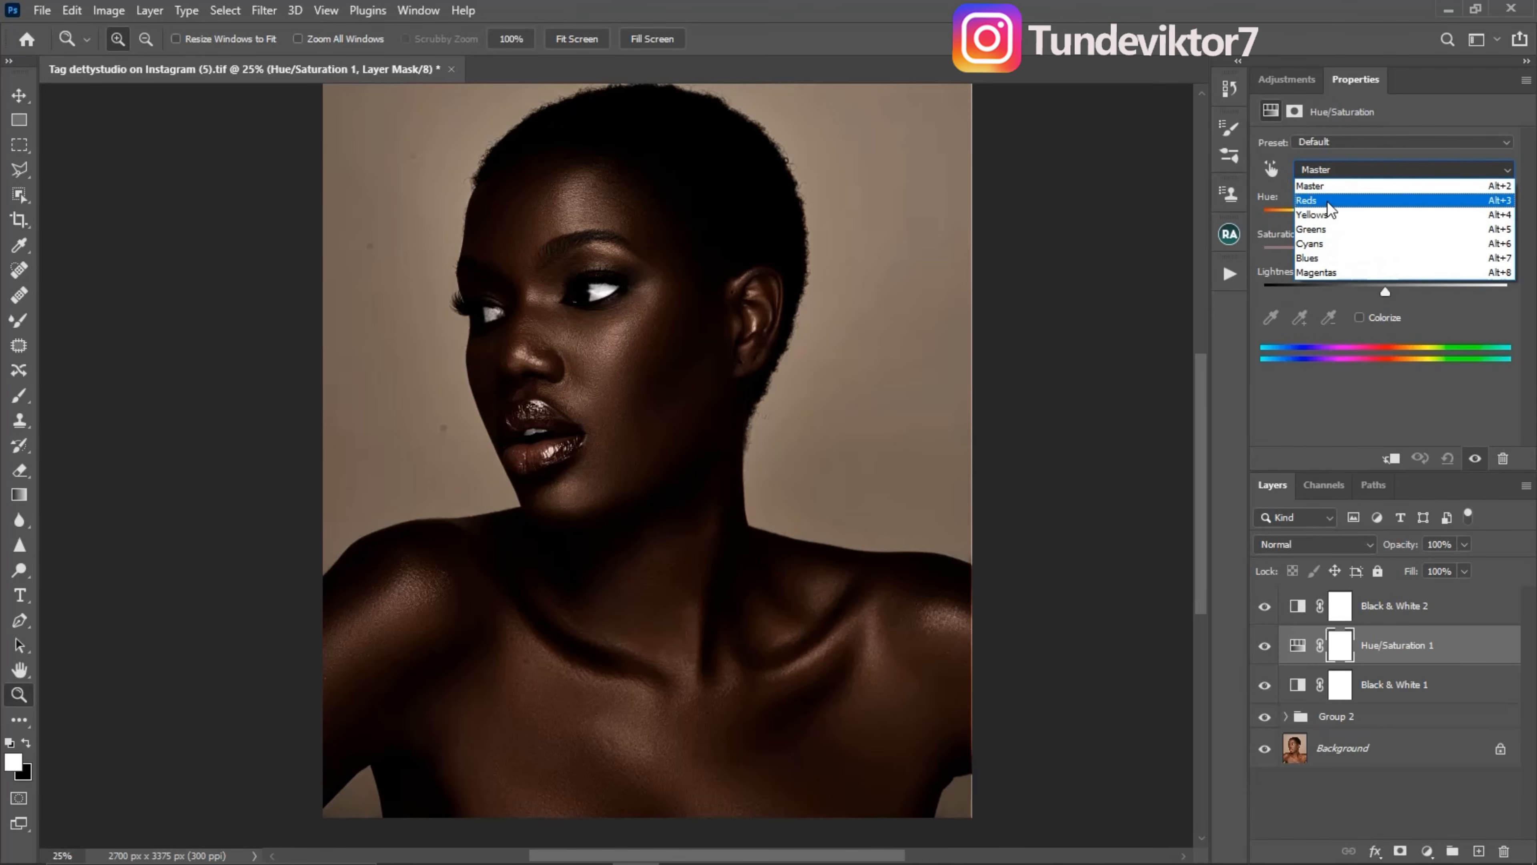
left_click(1329, 200)
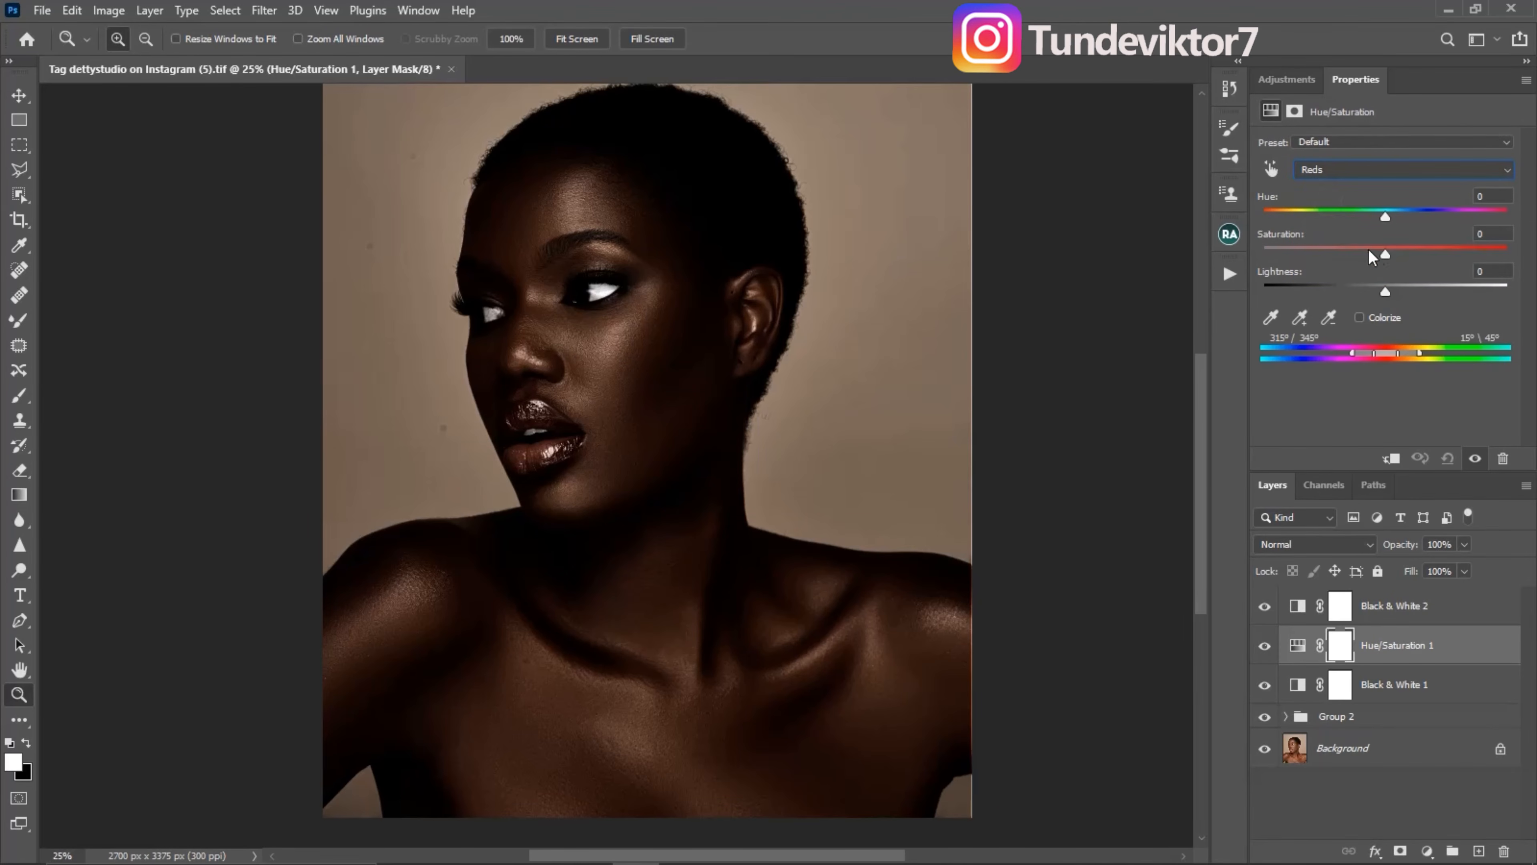
left_click_drag(1366, 255, 1361, 257)
left_click_drag(1359, 256, 1359, 257)
- Set the Yellows saturation to -22 in the Hue/Saturation layer and compare the portrait with that layer off and on
left_click(1341, 173)
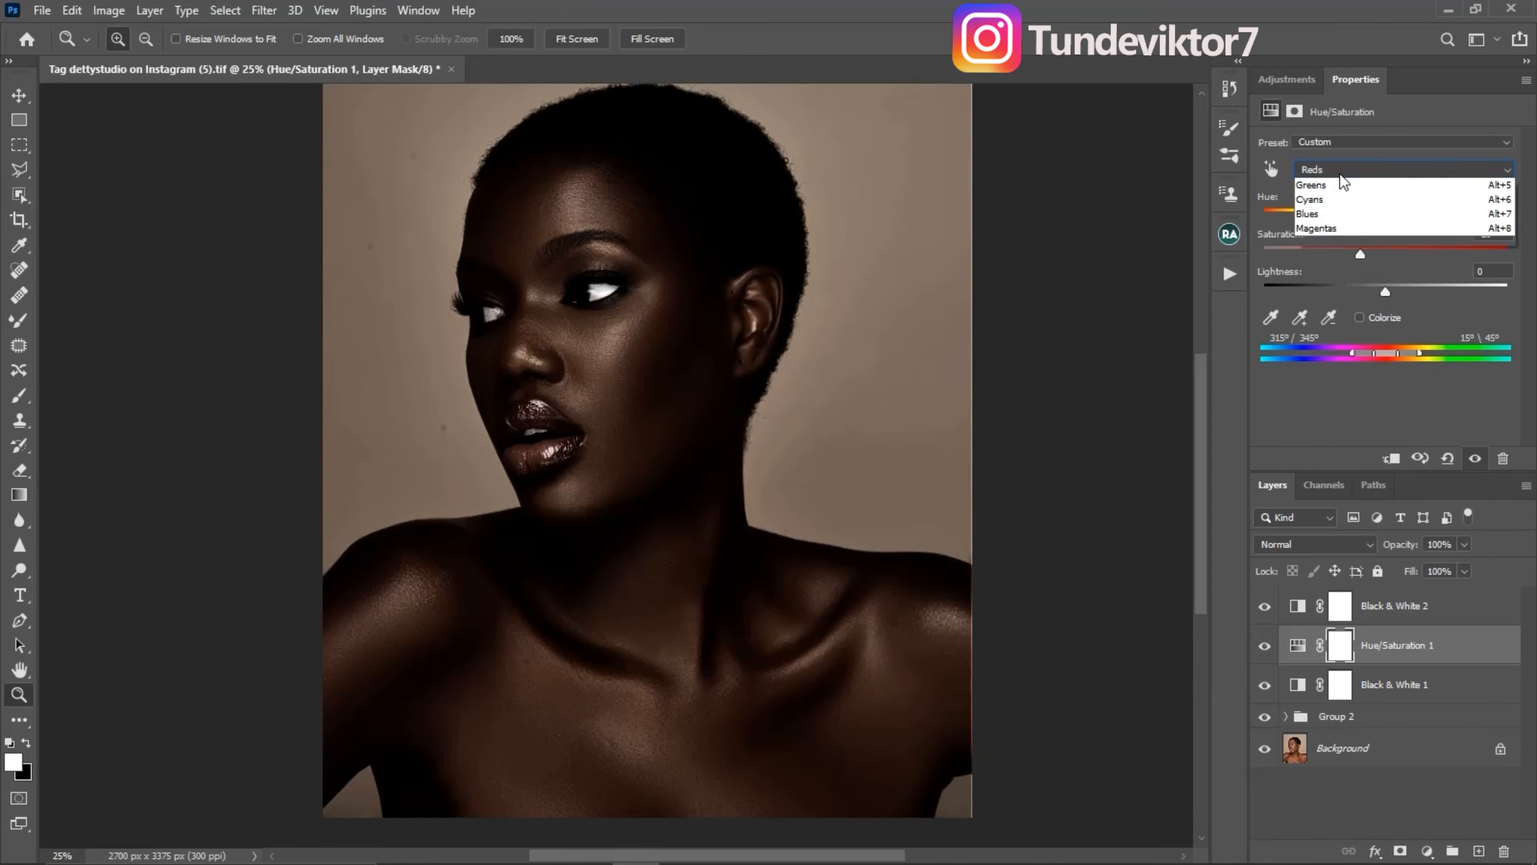
left_click(1339, 217)
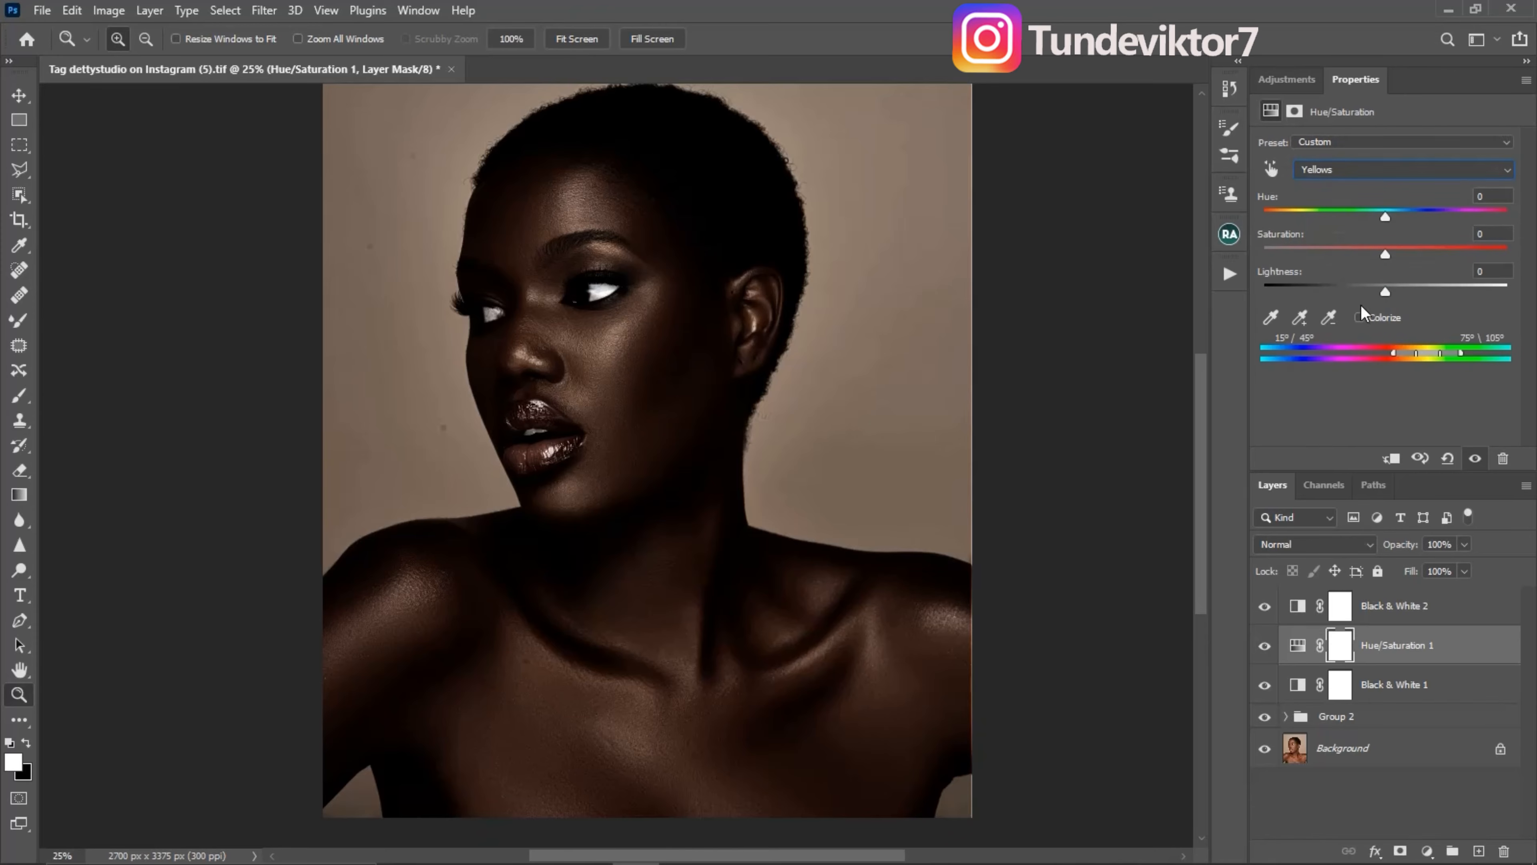
left_click(1385, 255)
left_click_drag(1383, 255, 1360, 257)
left_click(1265, 646)
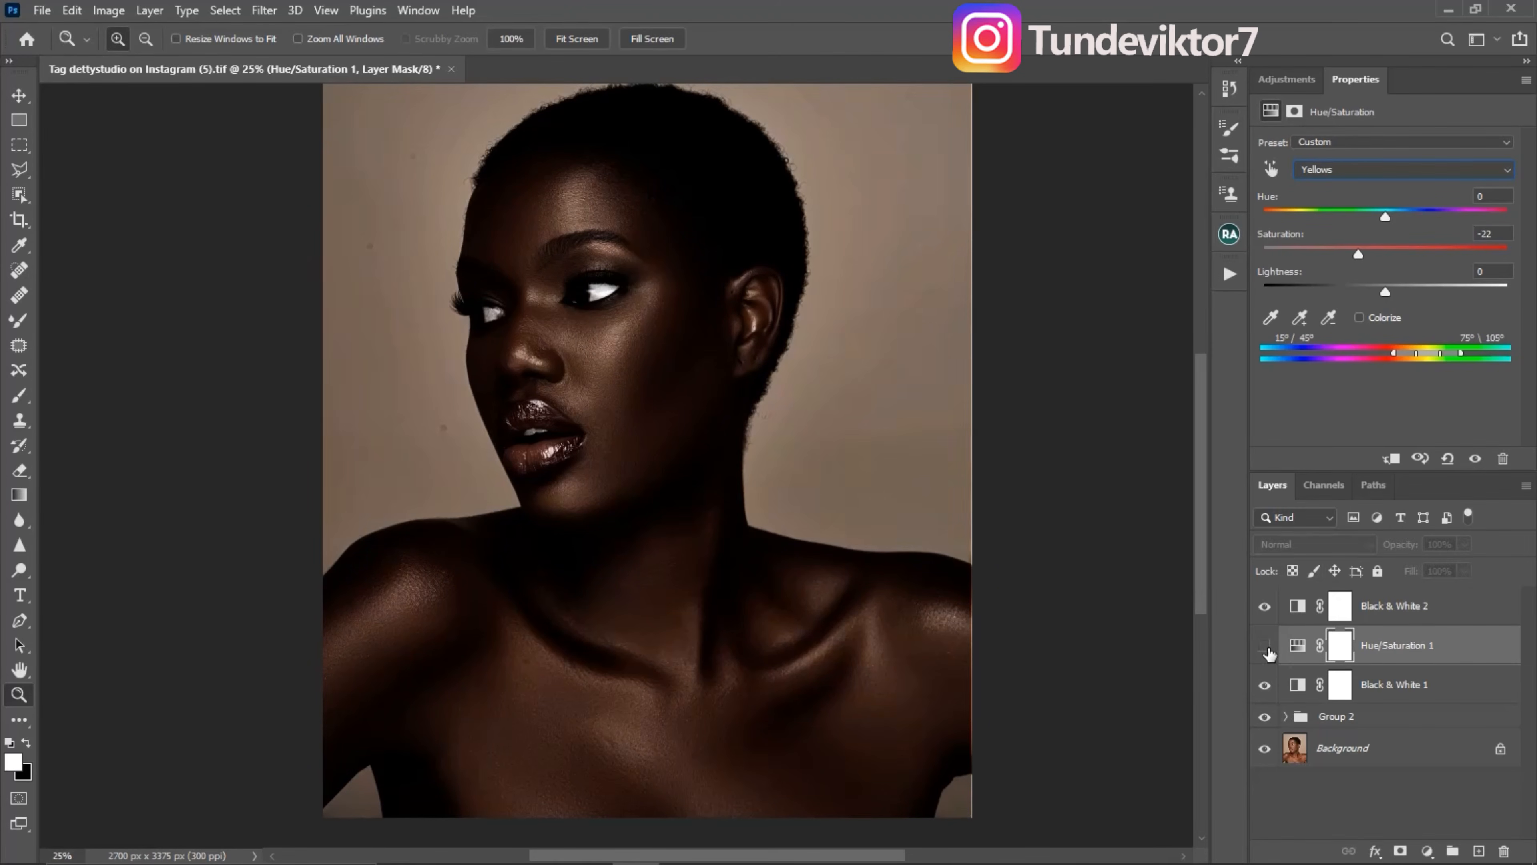
left_click(1267, 648)
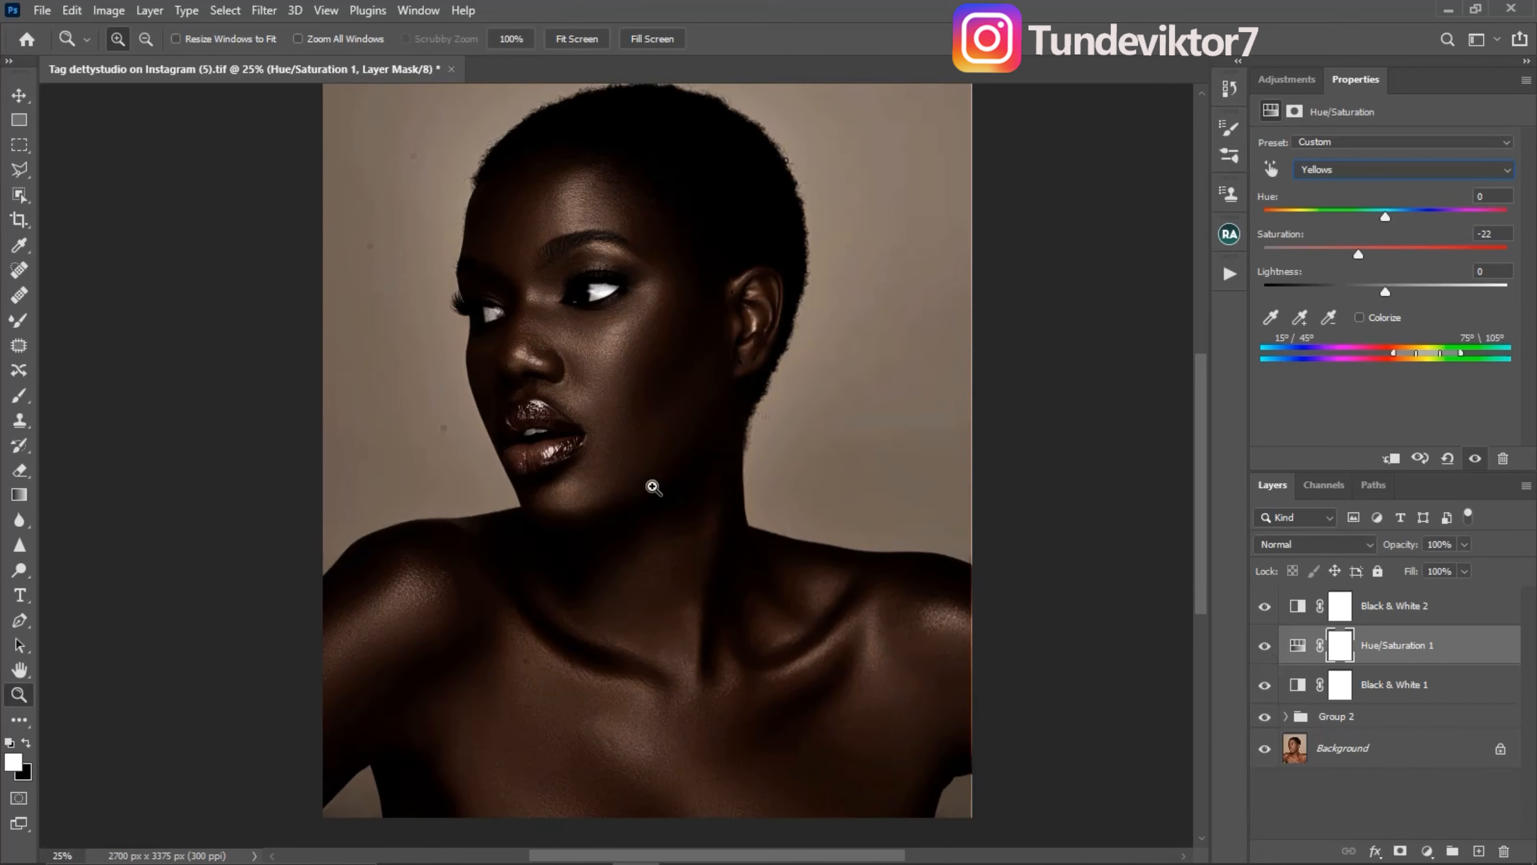
- Set the opacity of the Black & White 1 layer to 60%
left_click(1428, 694)
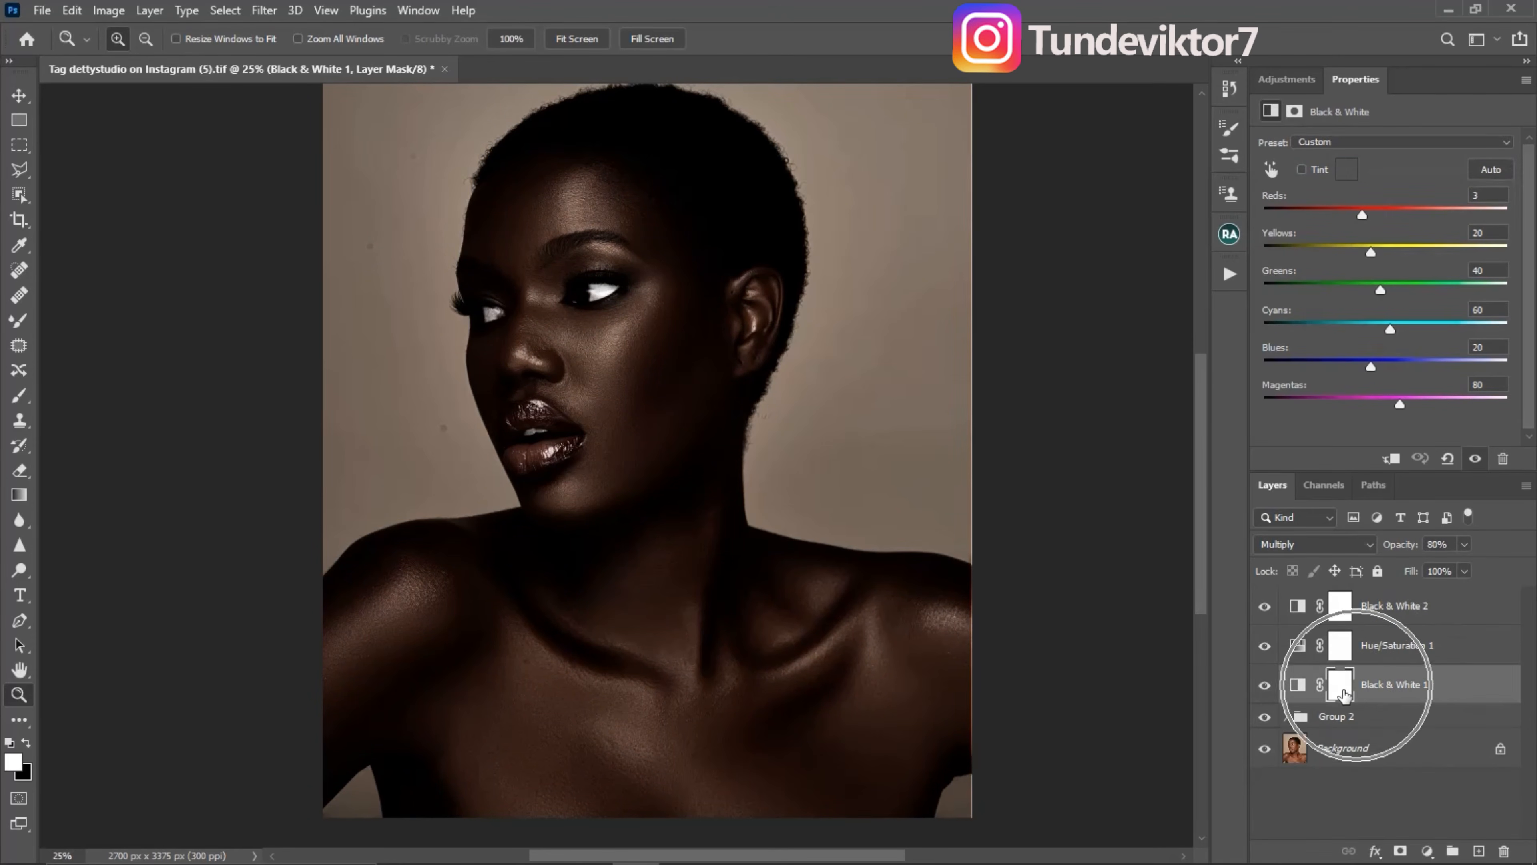
key("ctrl")
key("ctrl")
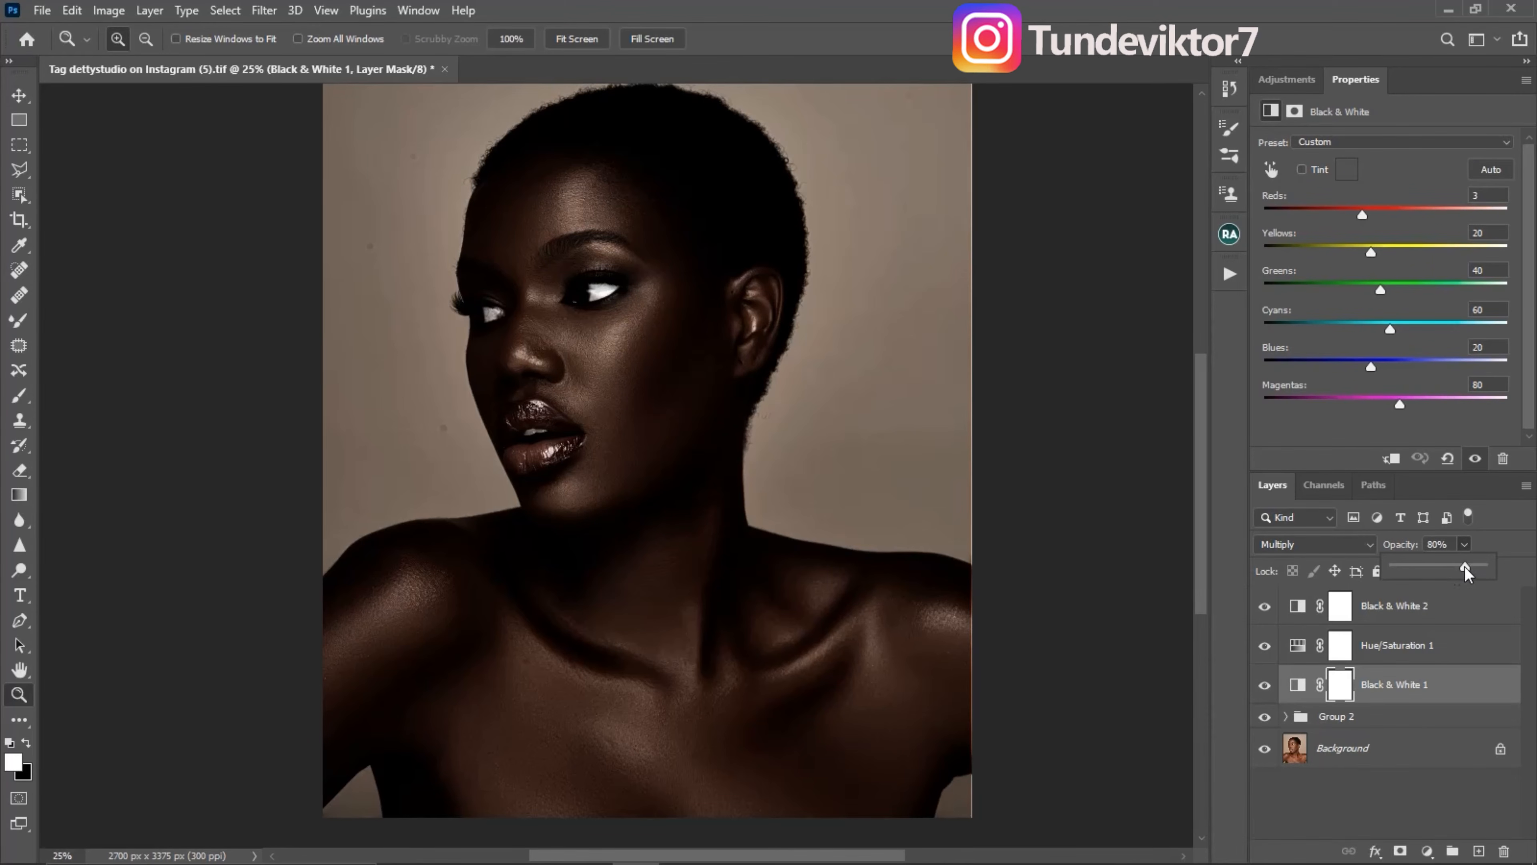
left_click_drag(1465, 568, 1448, 570)
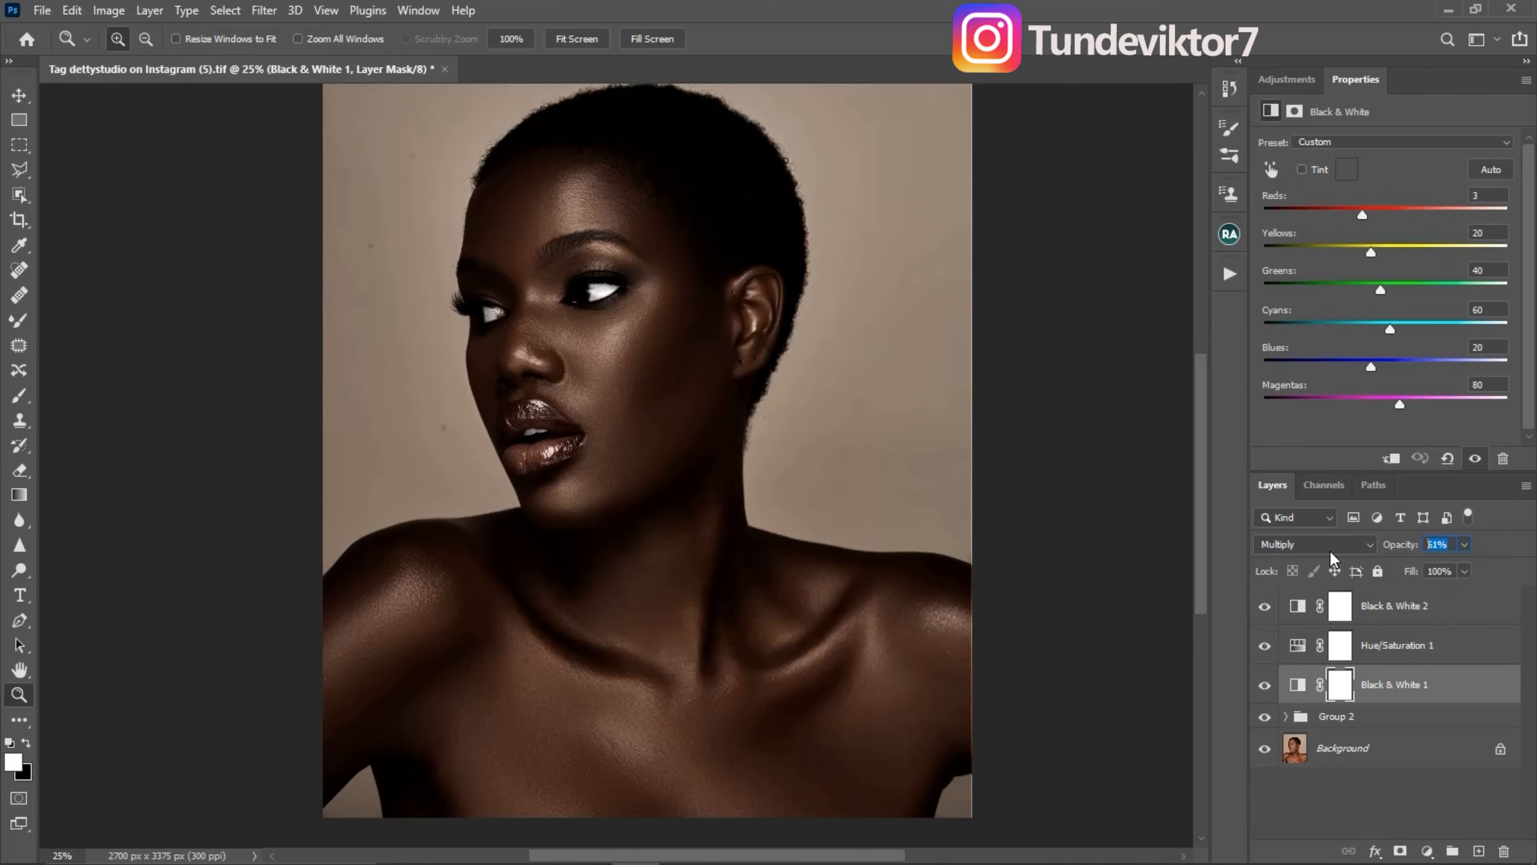
type("60")
key("Return")
- Slightly lower the saturation and lightness of the Reds in the Hue/Saturation 1 layer
left_click(1414, 606)
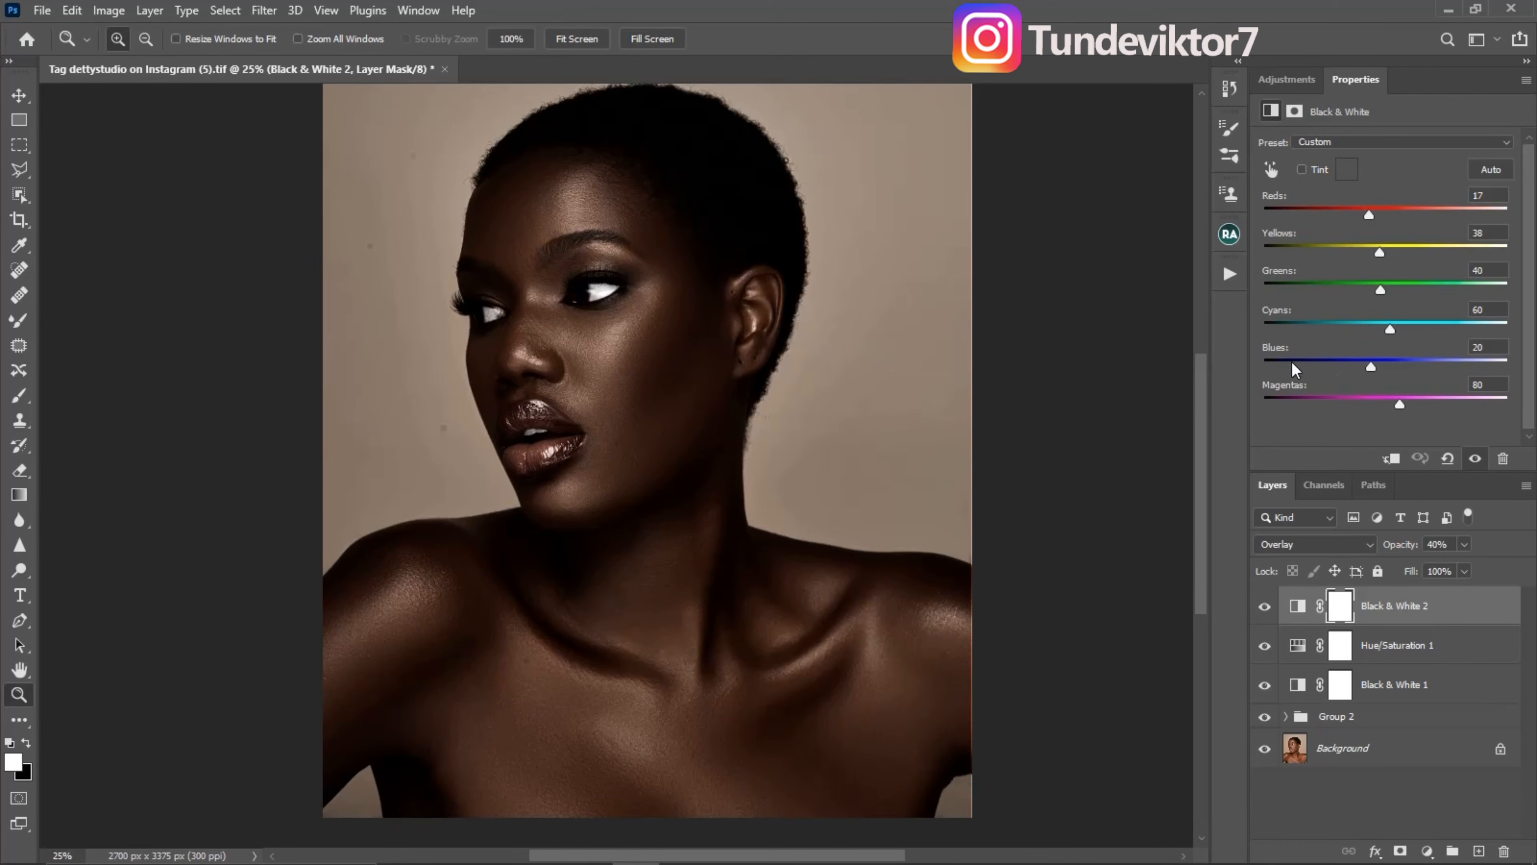
left_click(1292, 657)
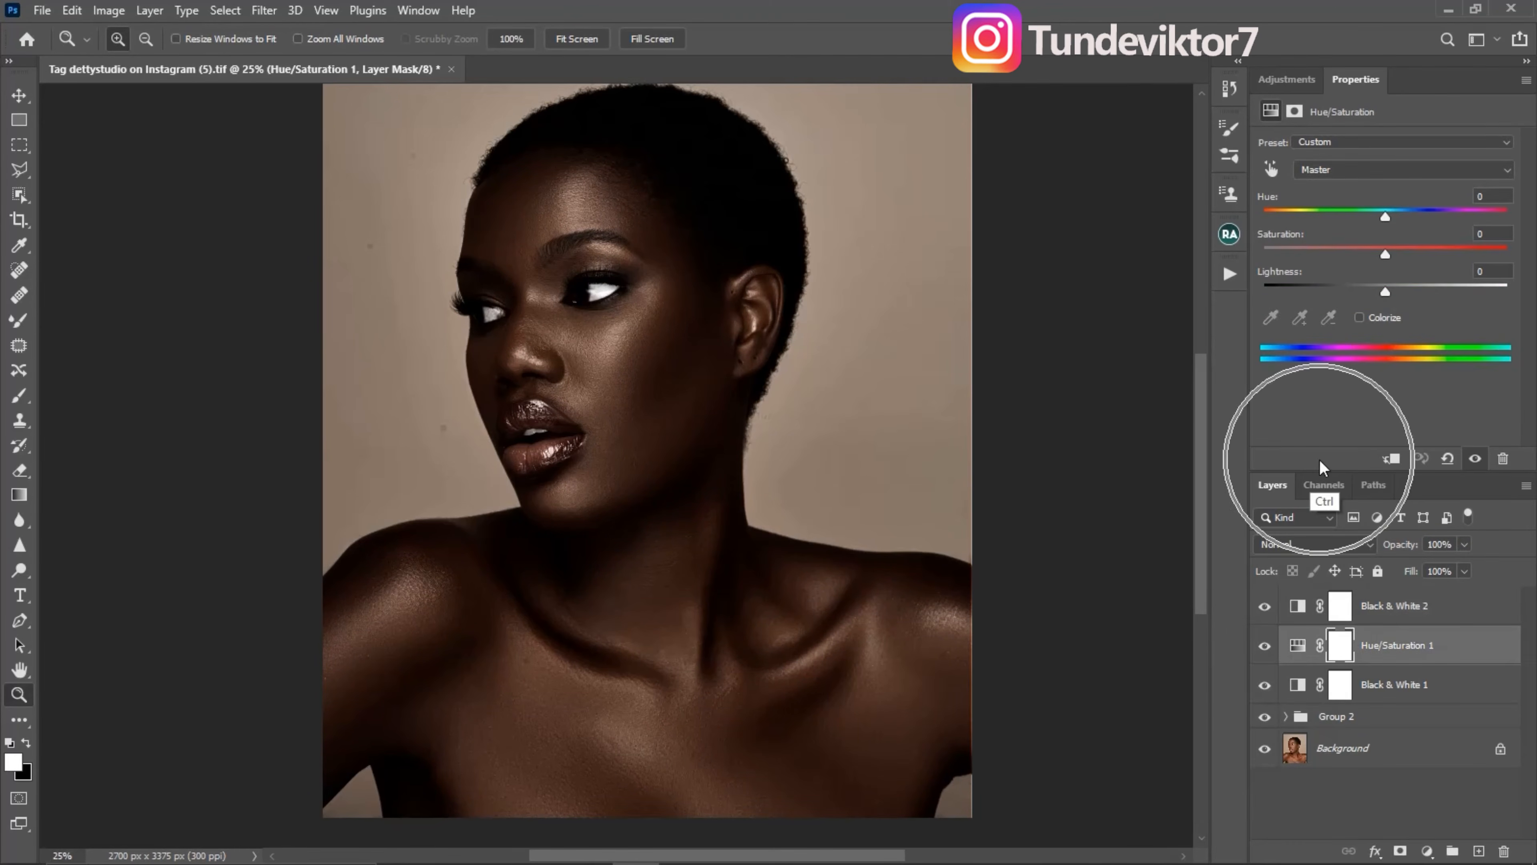
left_click(1337, 170)
left_click(1327, 203)
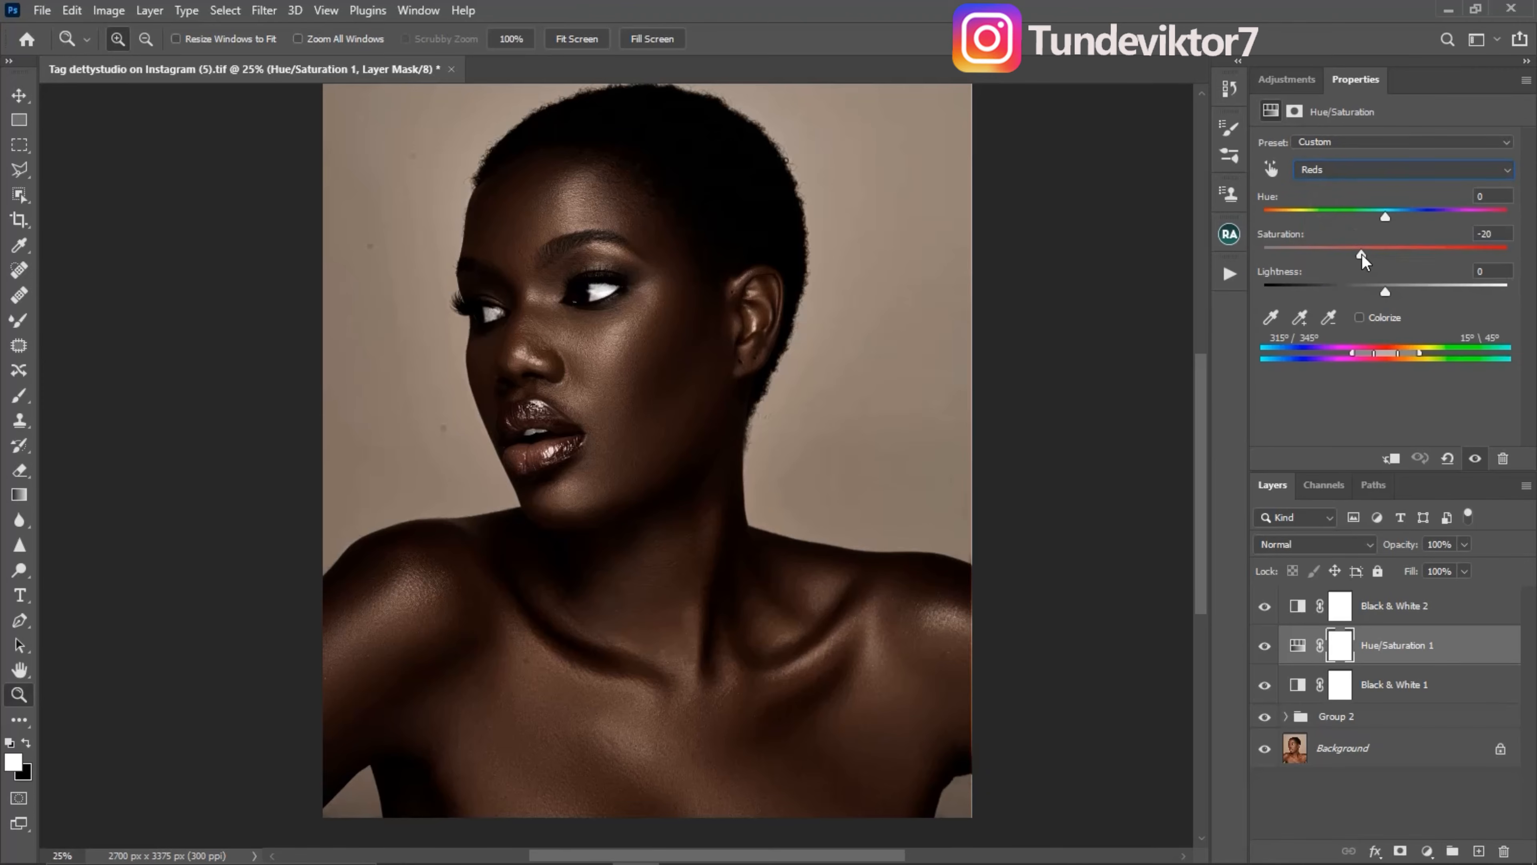
left_click_drag(1359, 256, 1382, 295)
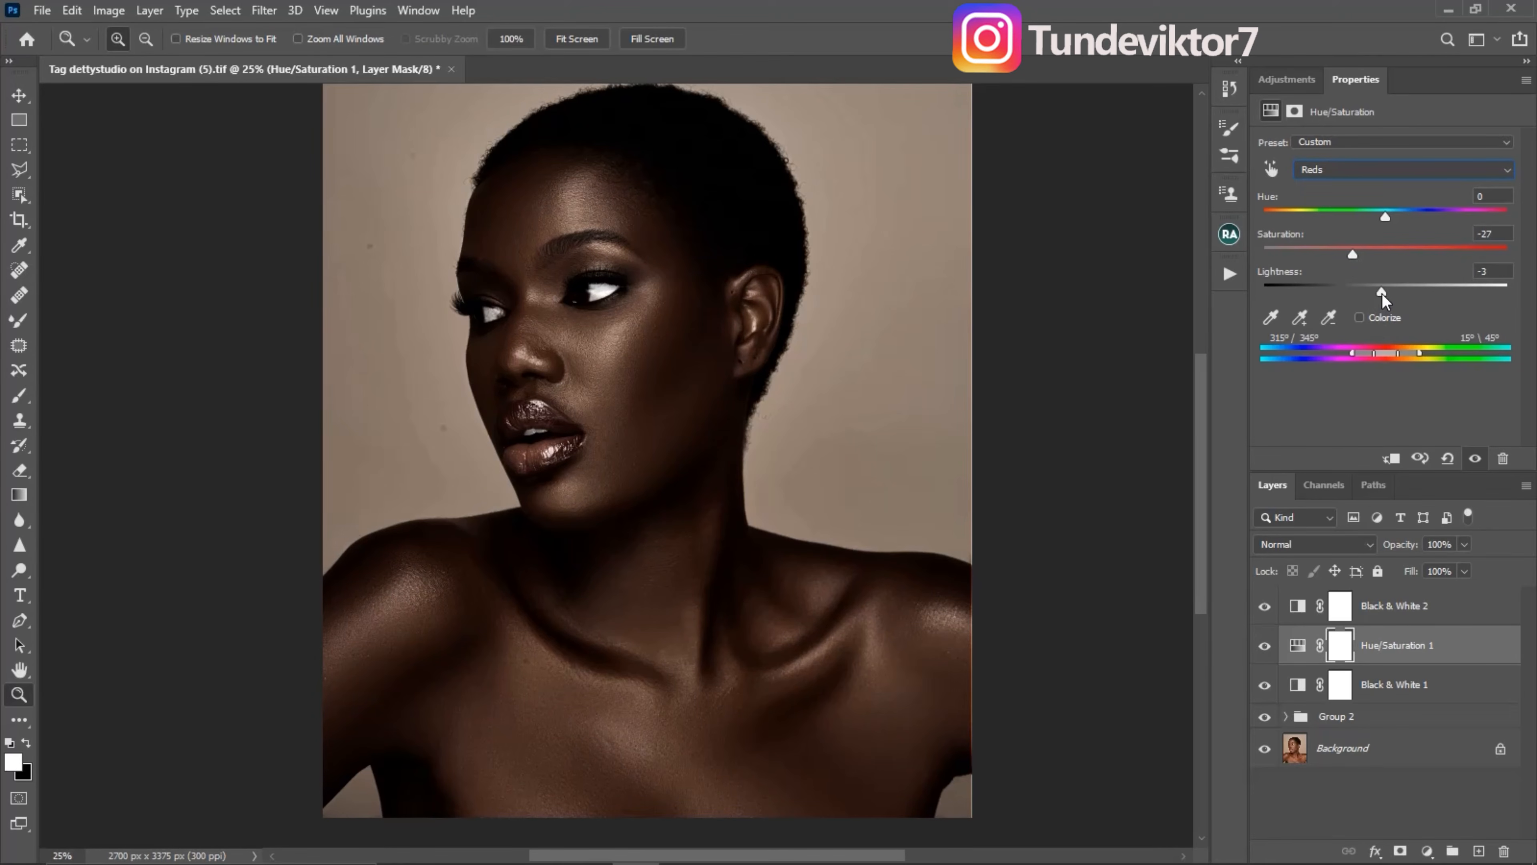
- Set the Yellows in the Hue/Saturation 1 layer to saturation -27 and lightness -4
left_click(1344, 170)
left_click(1338, 215)
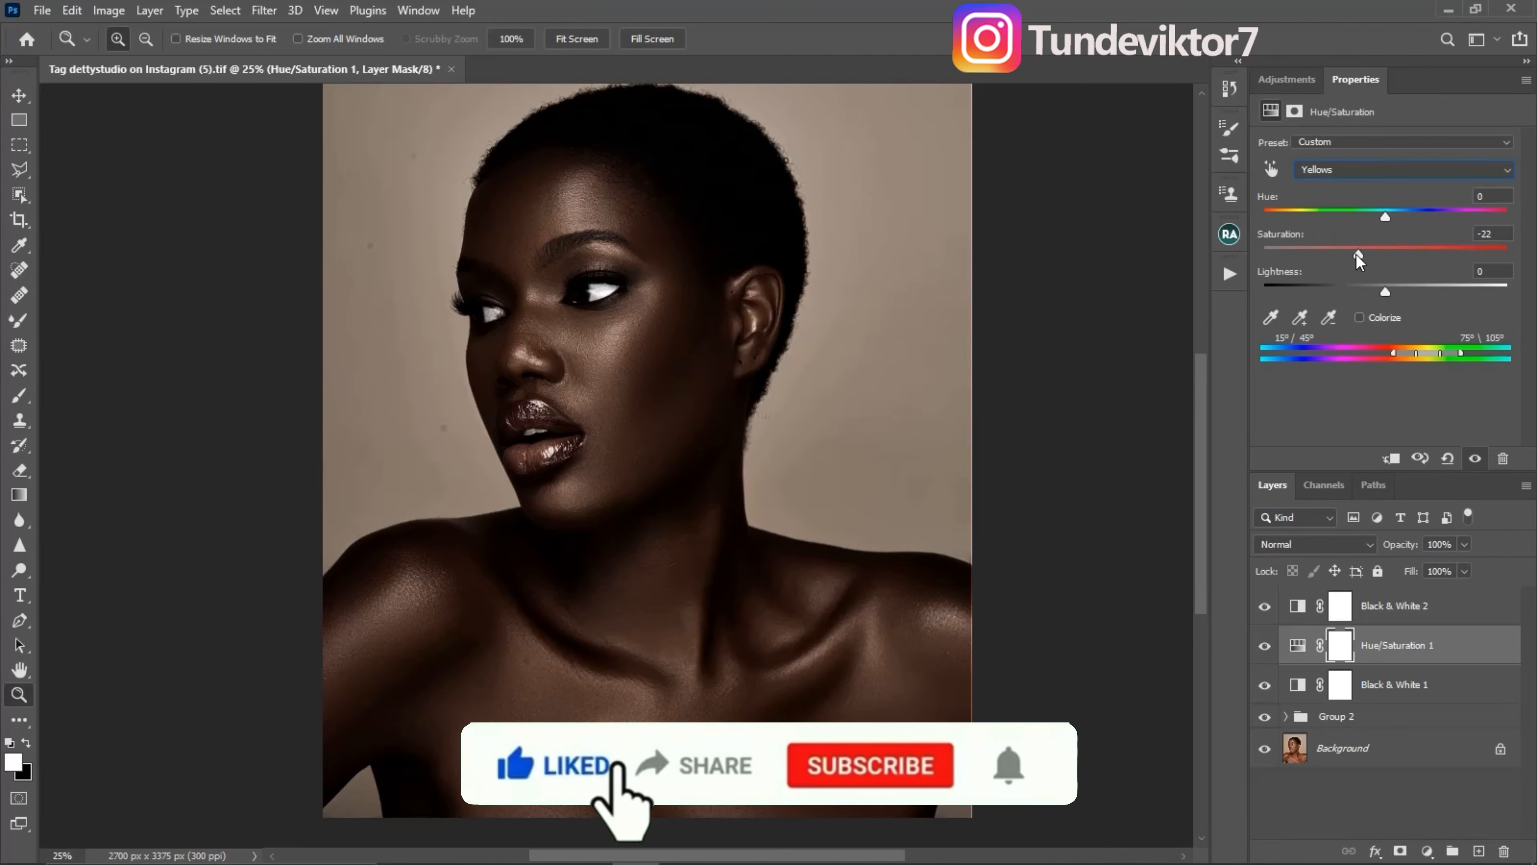
left_click_drag(1353, 262, 1380, 291)
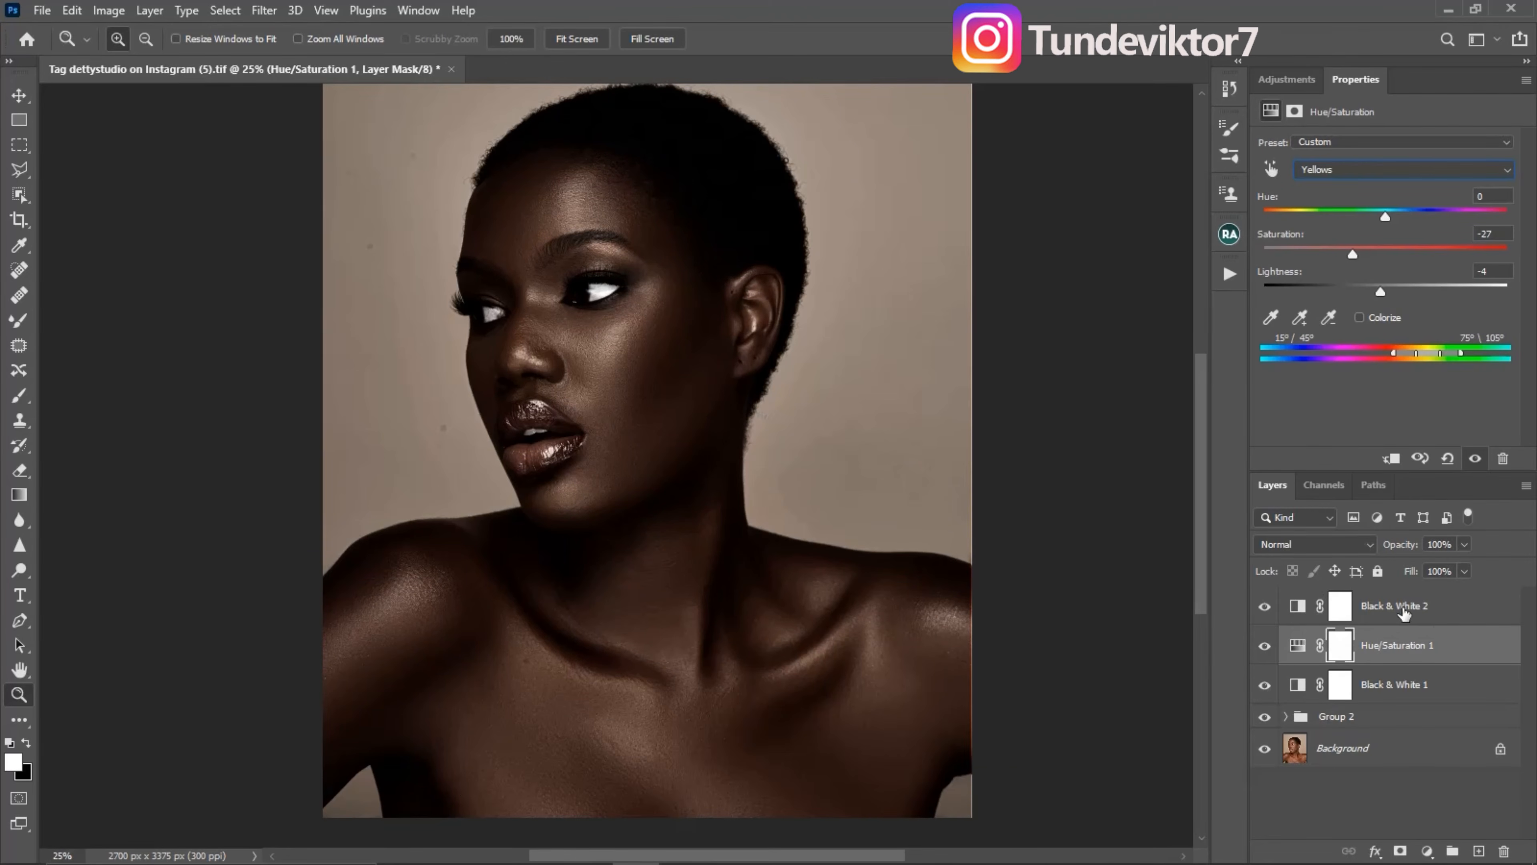
- Add a Photo Filter adjustment above Black & White 2 using Cooling Filter (82) at 7% density
key("alt+bracketright")
left_click(1287, 79)
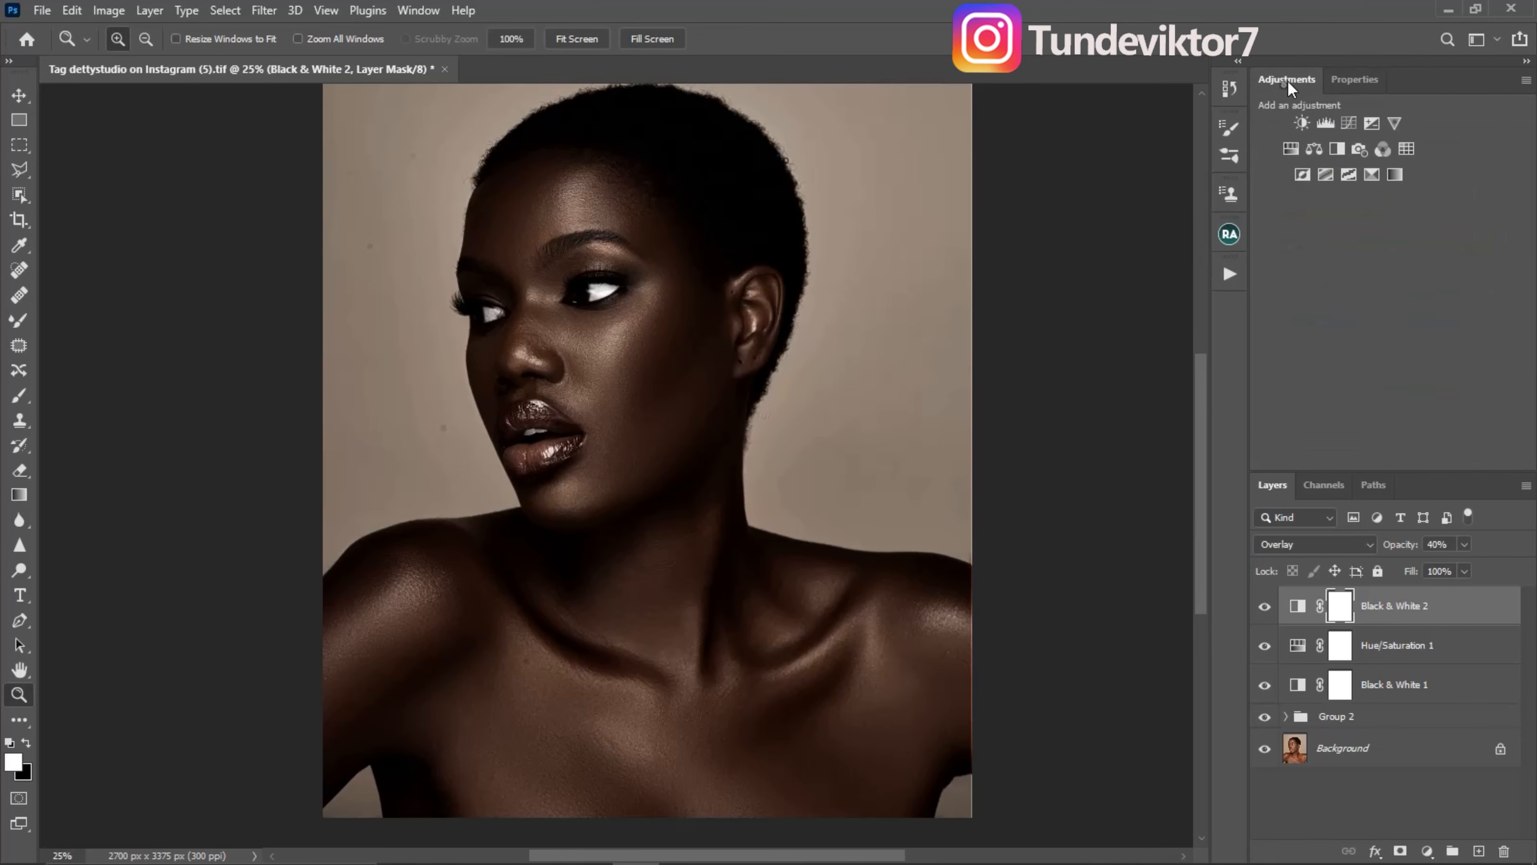
left_click(1359, 151)
left_click(1344, 145)
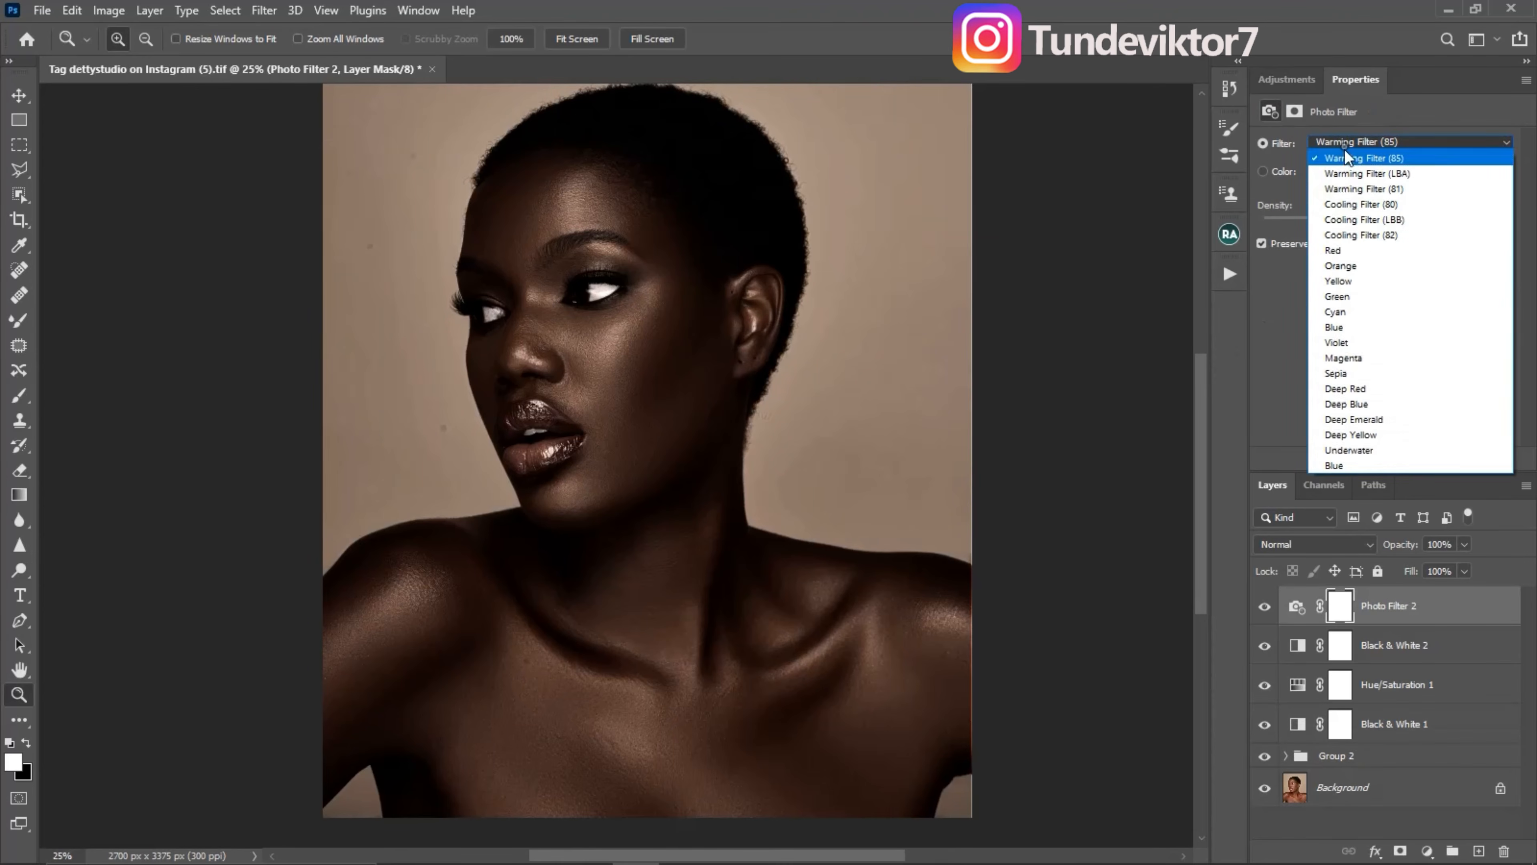
left_click(1378, 236)
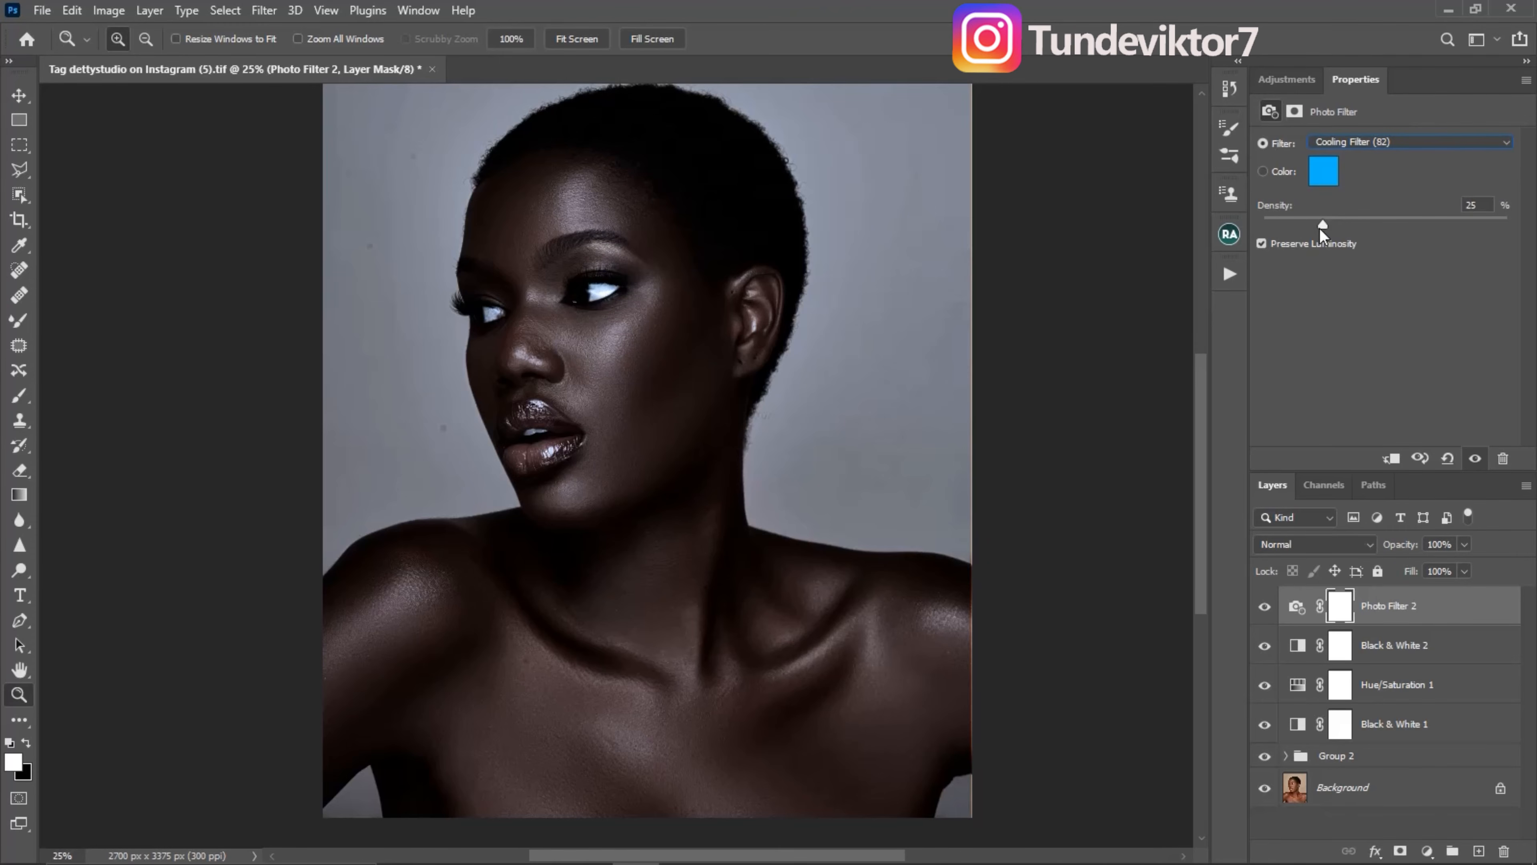
left_click_drag(1319, 227, 1278, 230)
- Set the Photo Filter layer's opacity to 29% and compare the portrait with that layer off and on
left_click(1467, 546)
left_click_drag(1467, 575, 1453, 576)
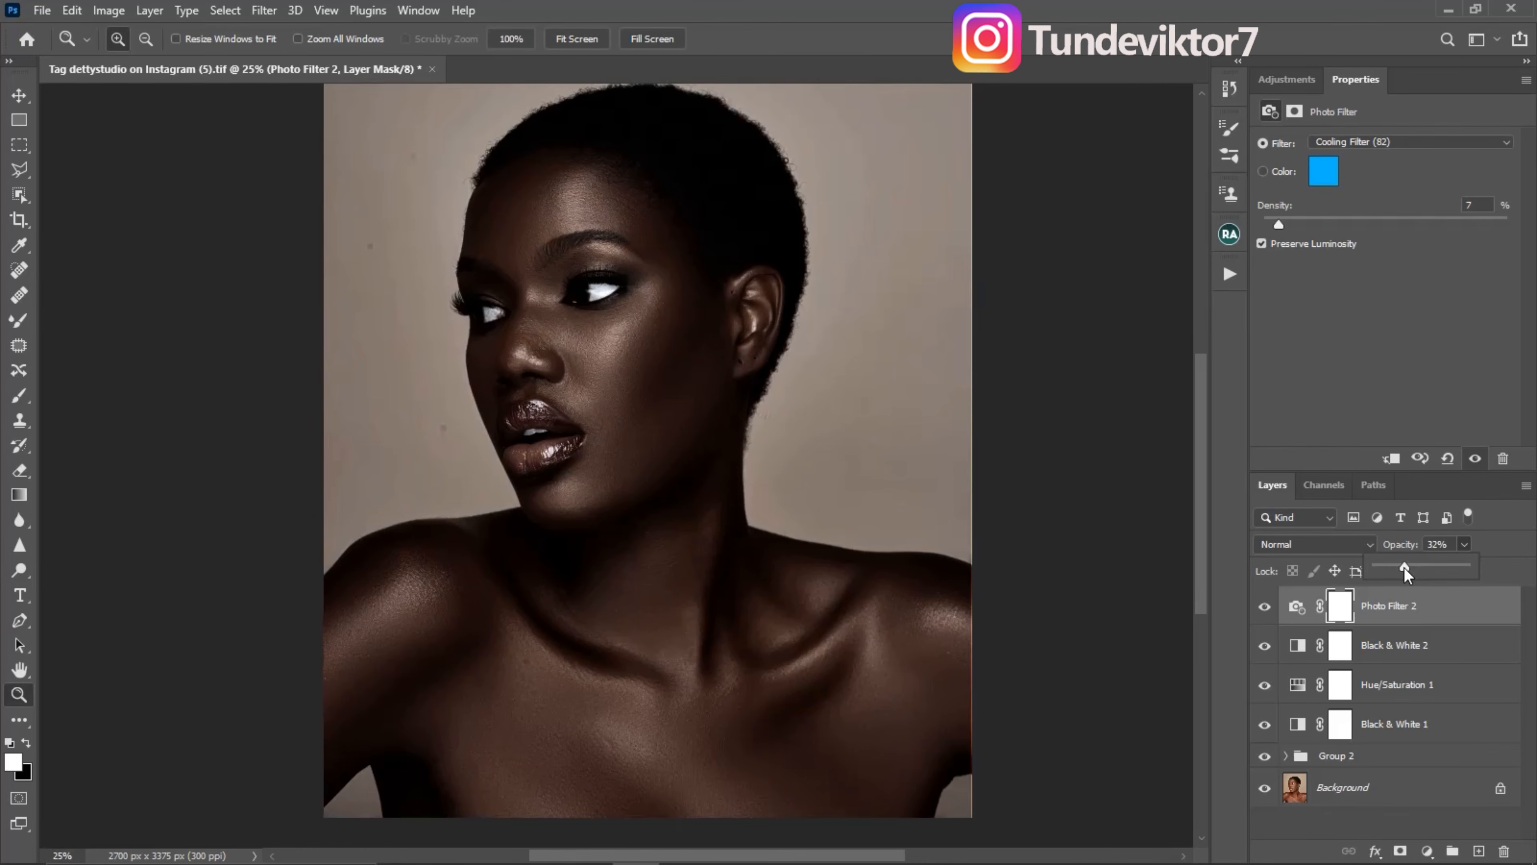
left_click_drag(1405, 573, 1403, 568)
left_click(1268, 612)
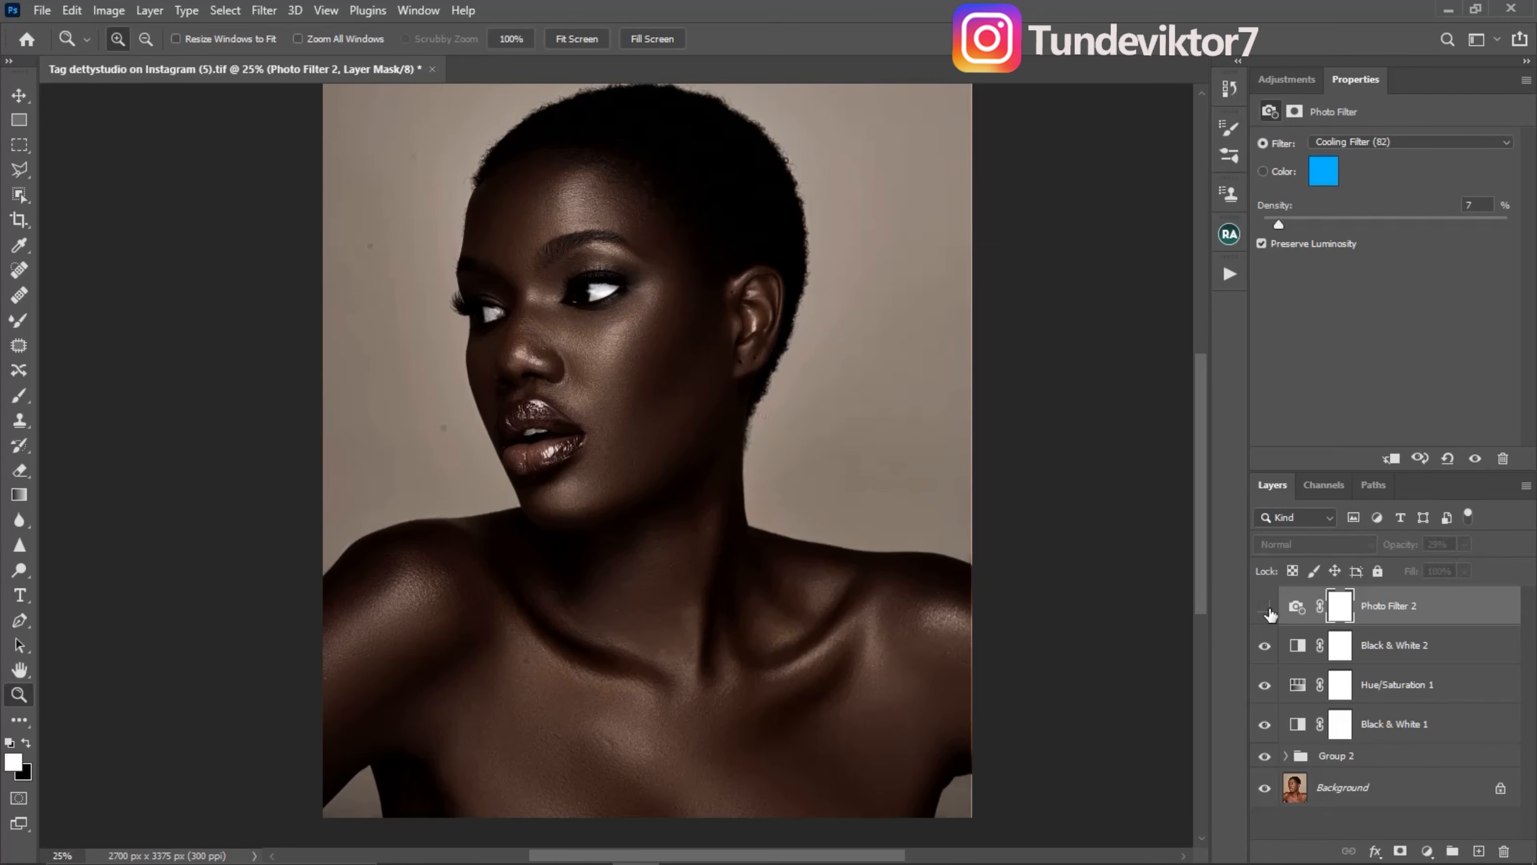
left_click(1266, 610)
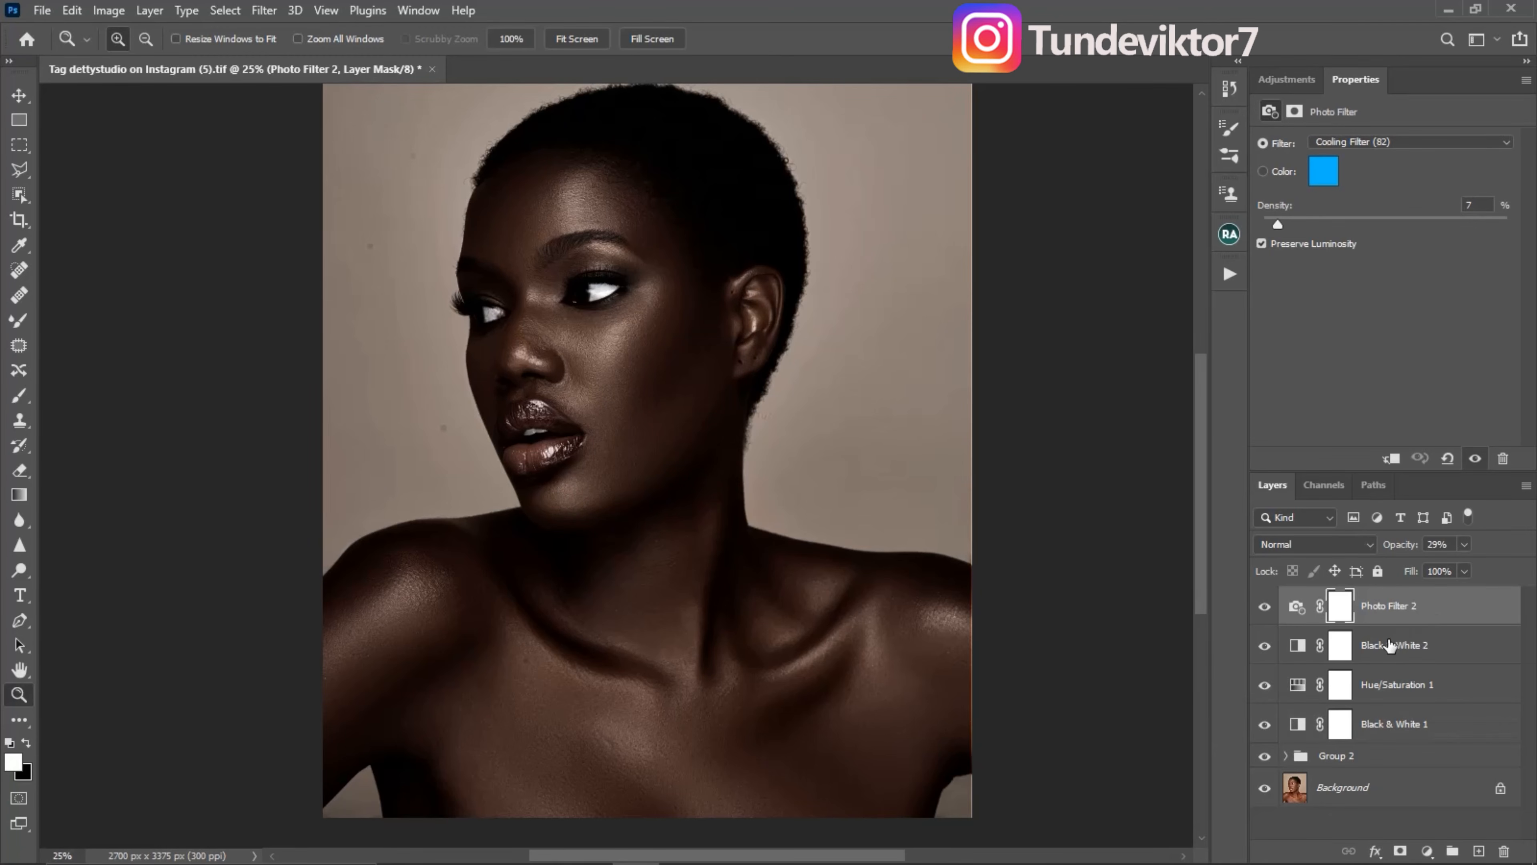
- Group the four adjustment layers from Photo Filter 2 down to Black & White 1 and compare the portrait with the group off and on
left_click(1418, 728, "shift")
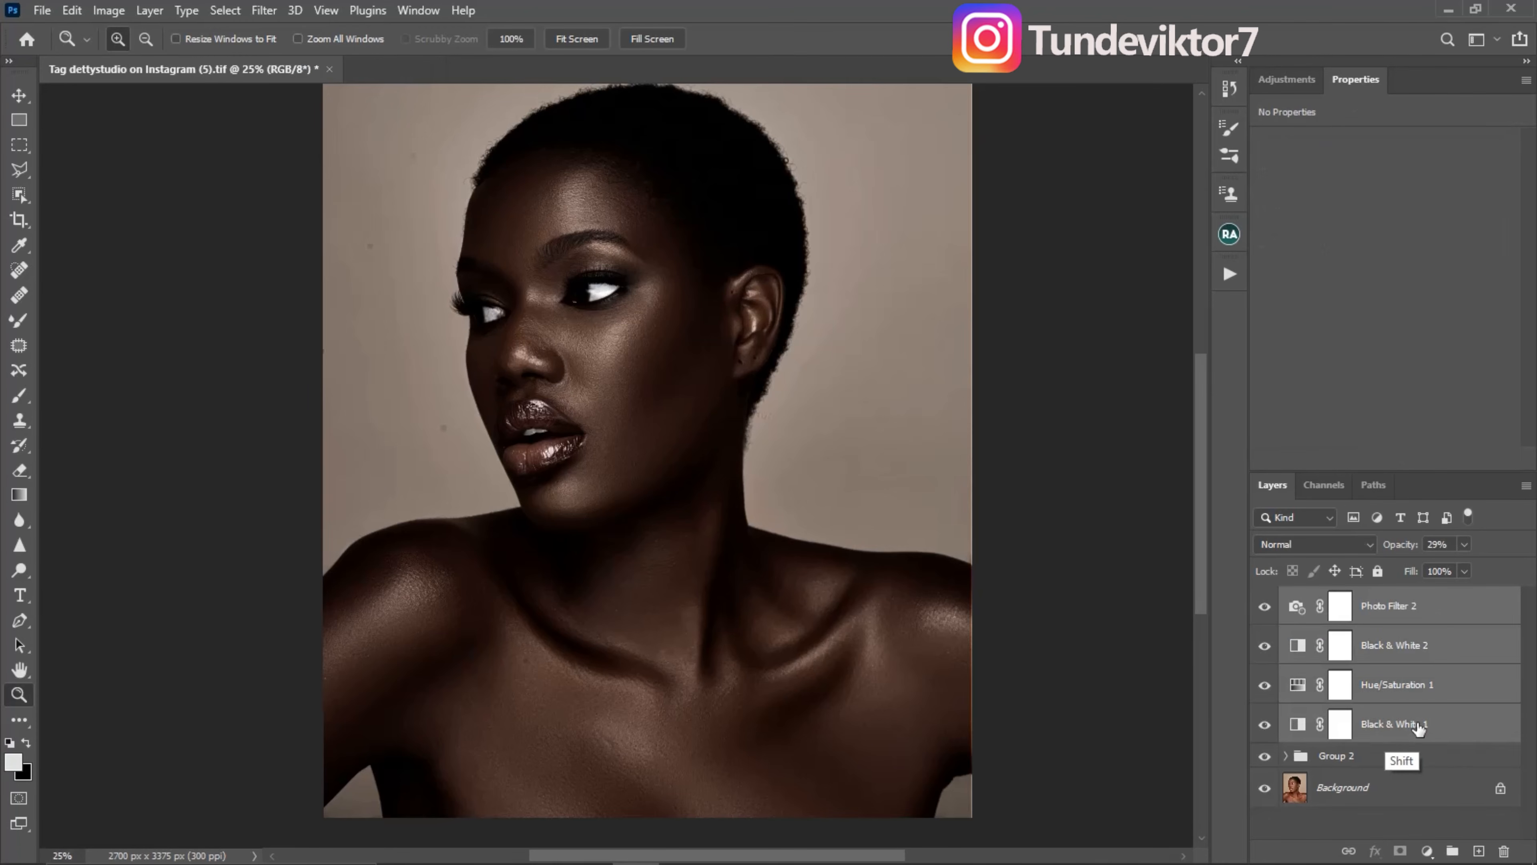
key("ctrl+g")
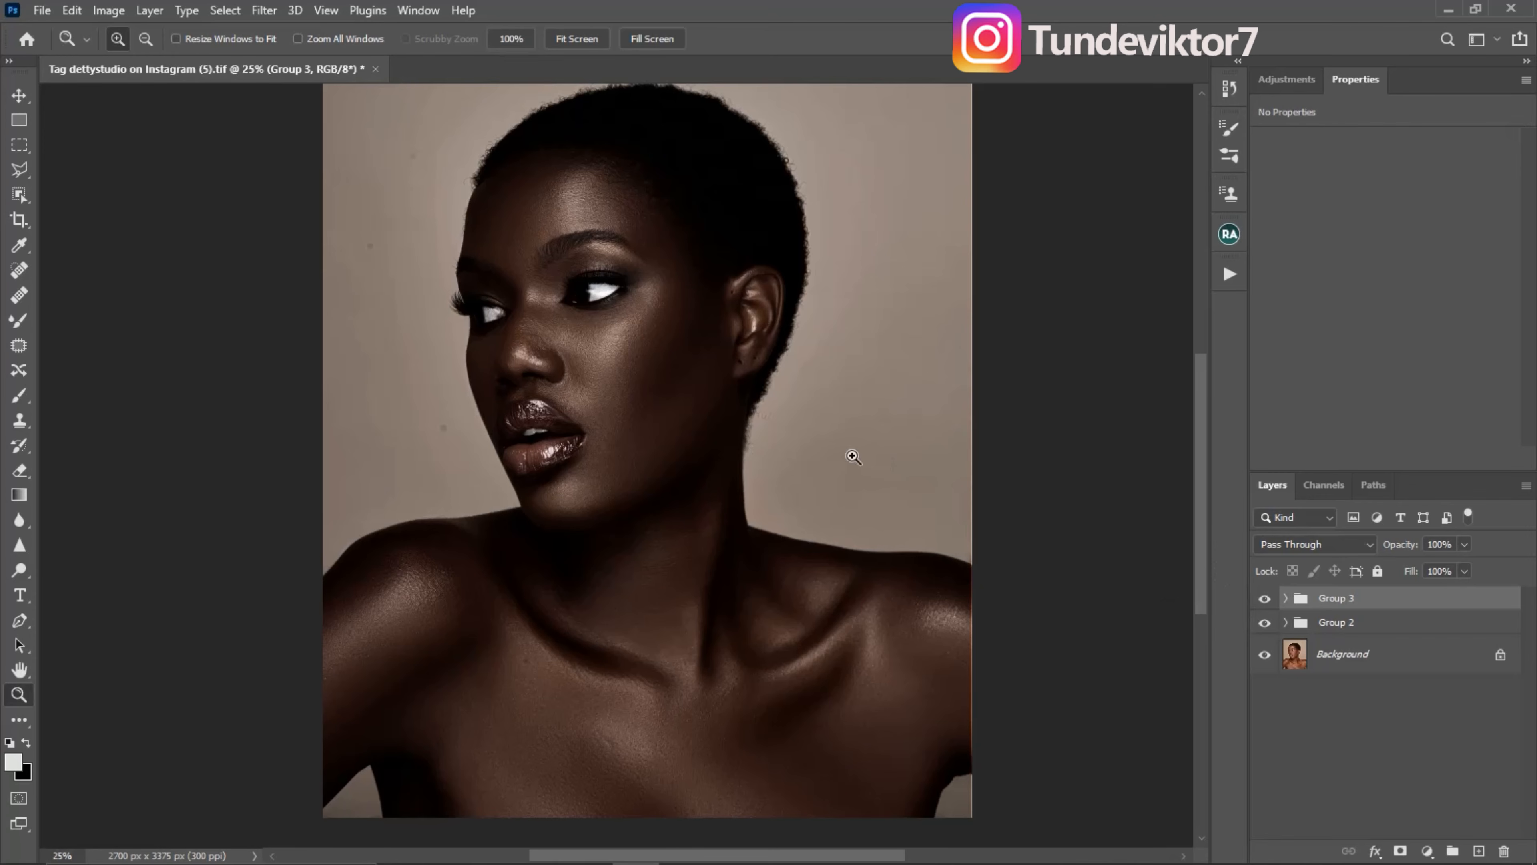
left_click(1265, 601)
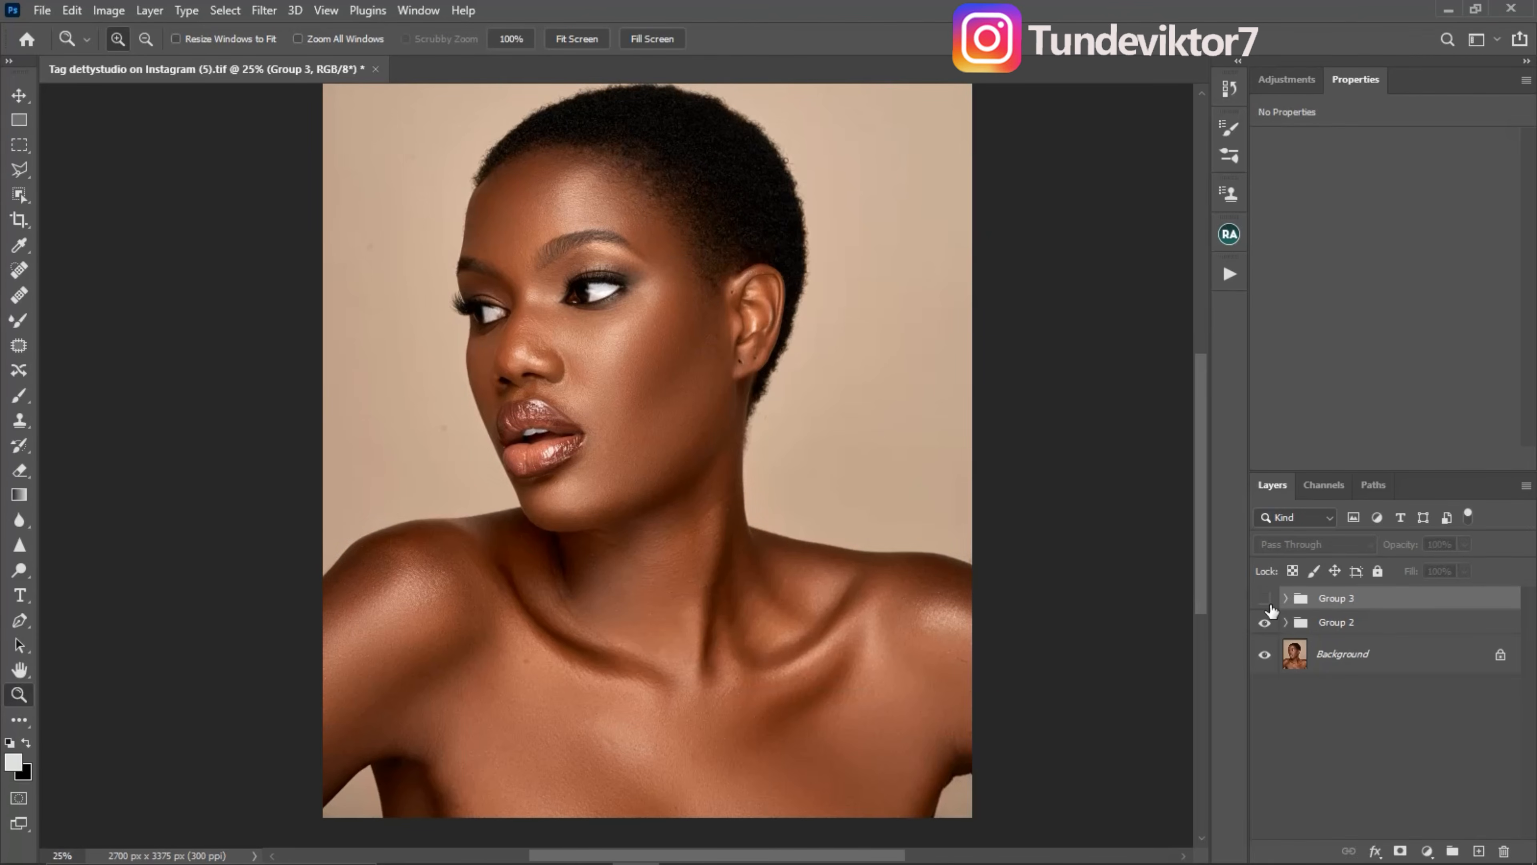
left_click(1266, 602)
left_click(1265, 601)
left_click(1265, 601)
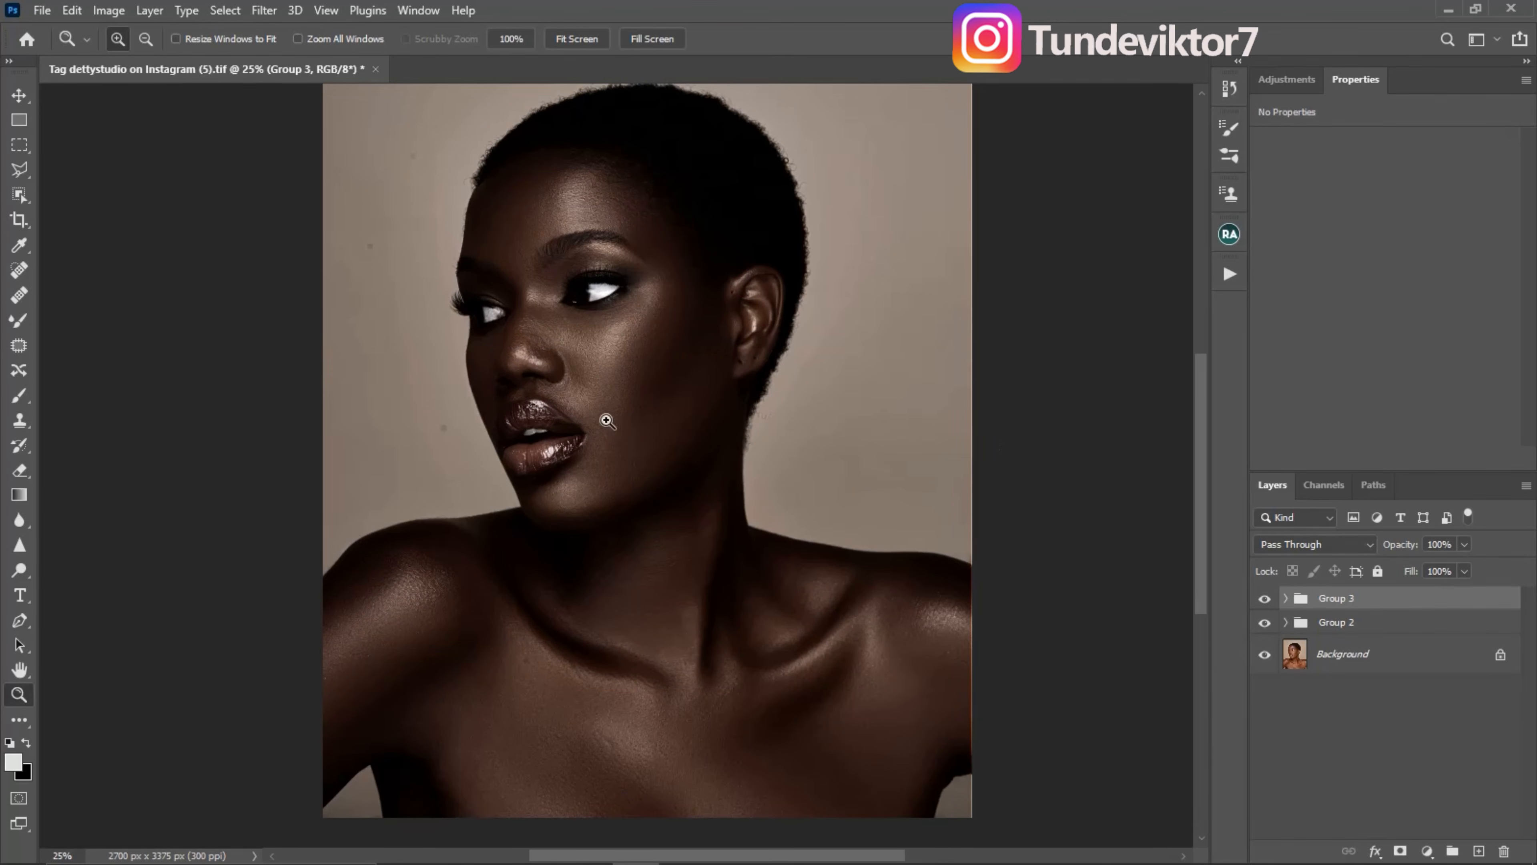
- Select the subject from the Background layer, mask Group 3 to that selection, and compare the portrait with the group off and on
left_click(1294, 665)
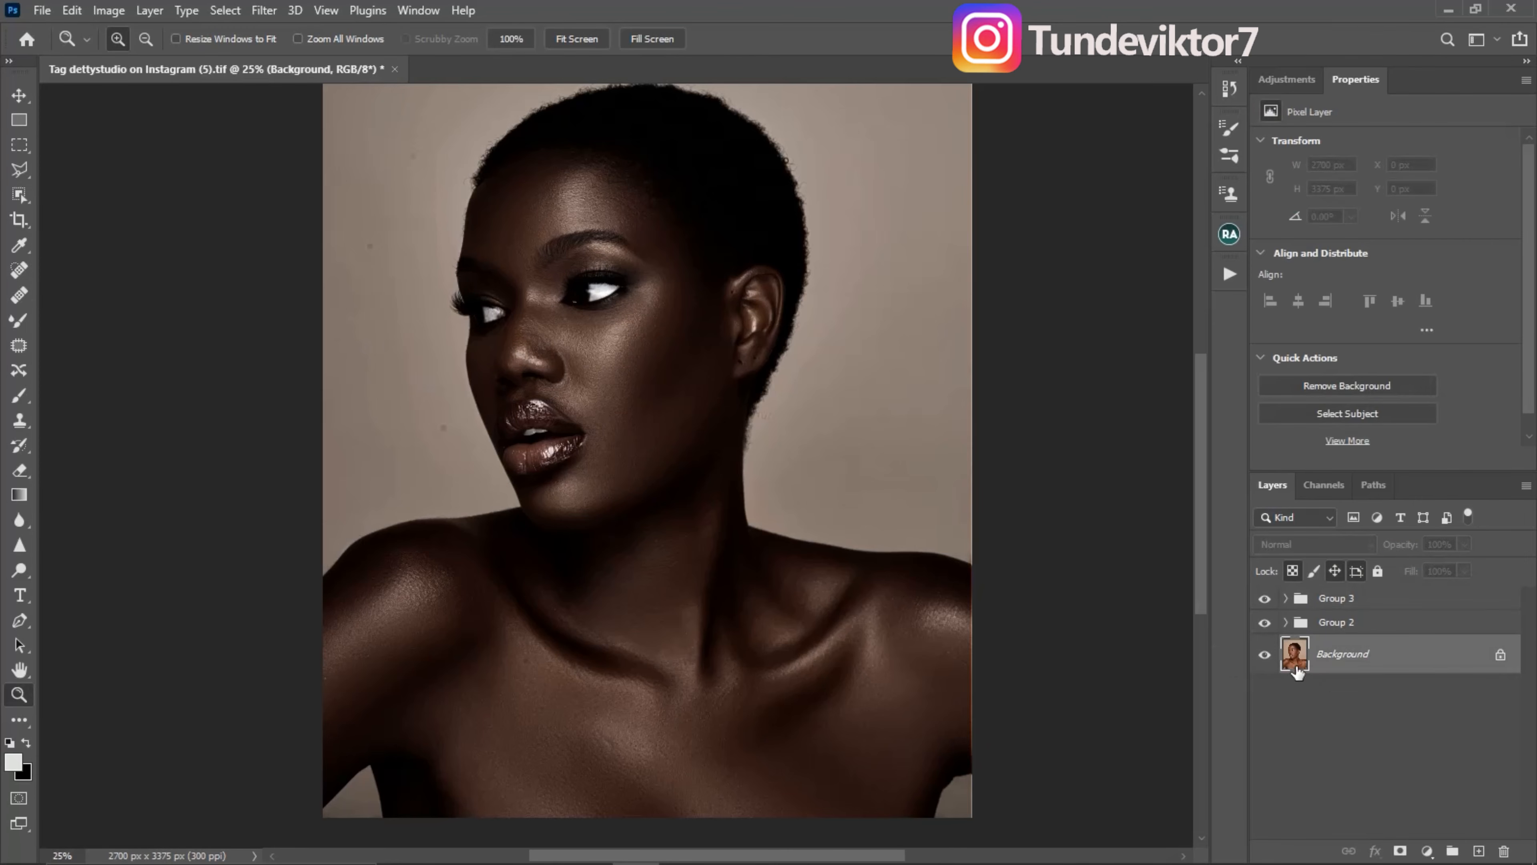
left_click(23, 194)
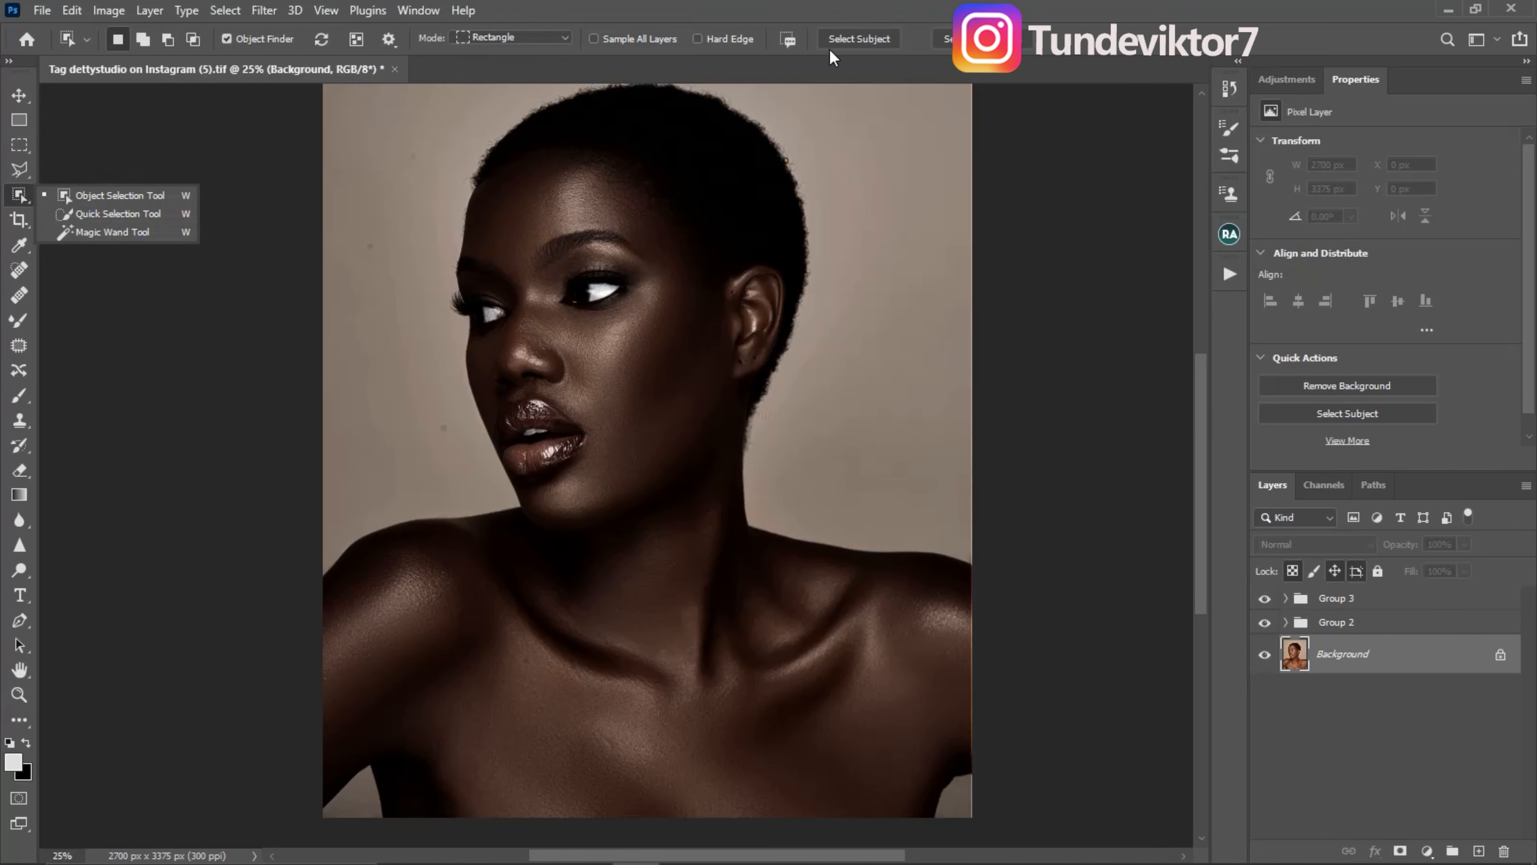
left_click(845, 41)
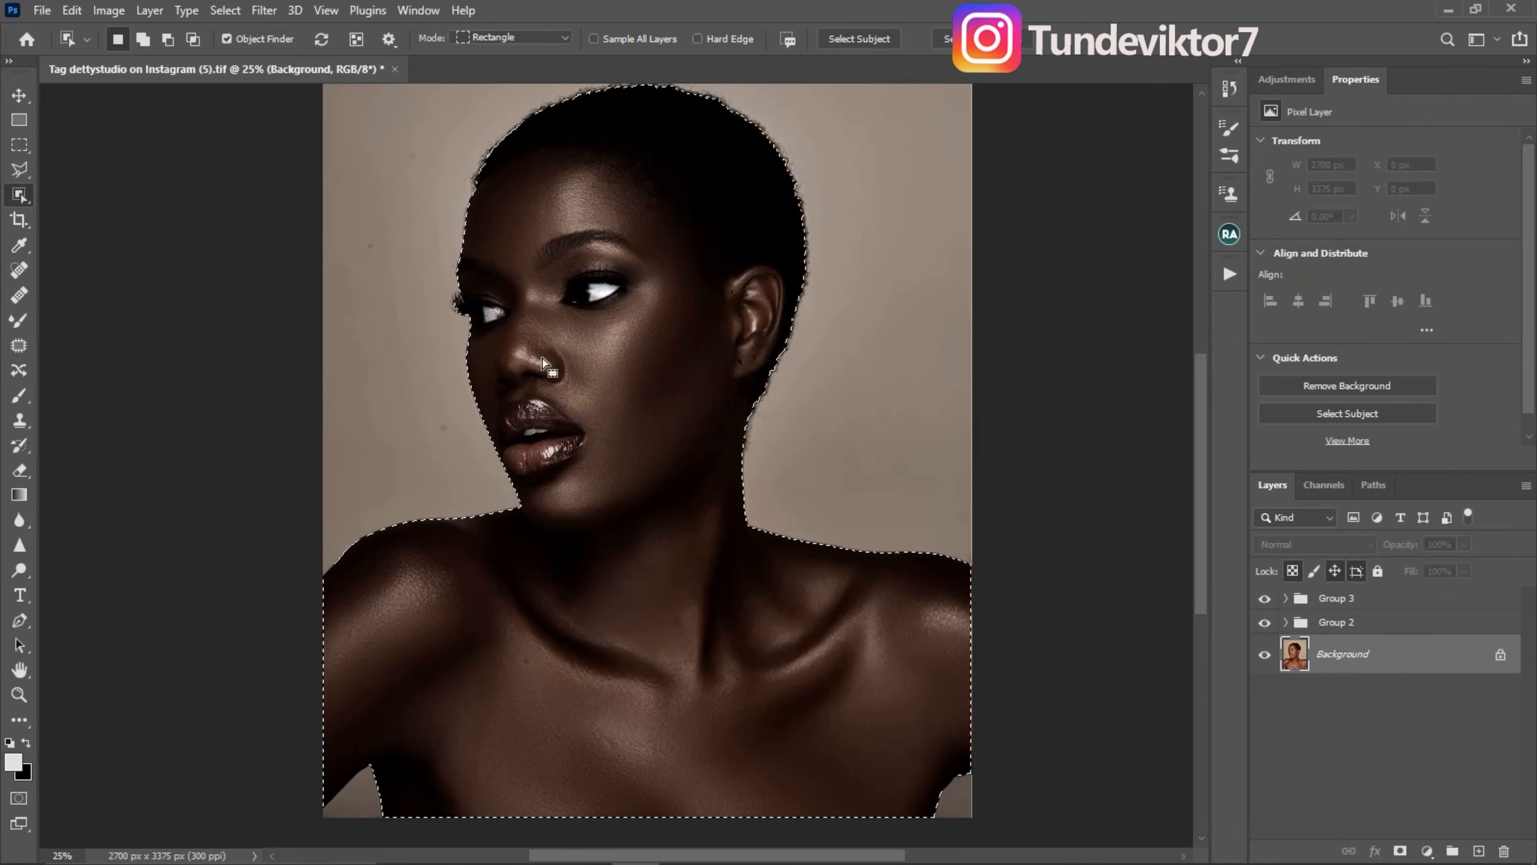
left_click(1345, 602)
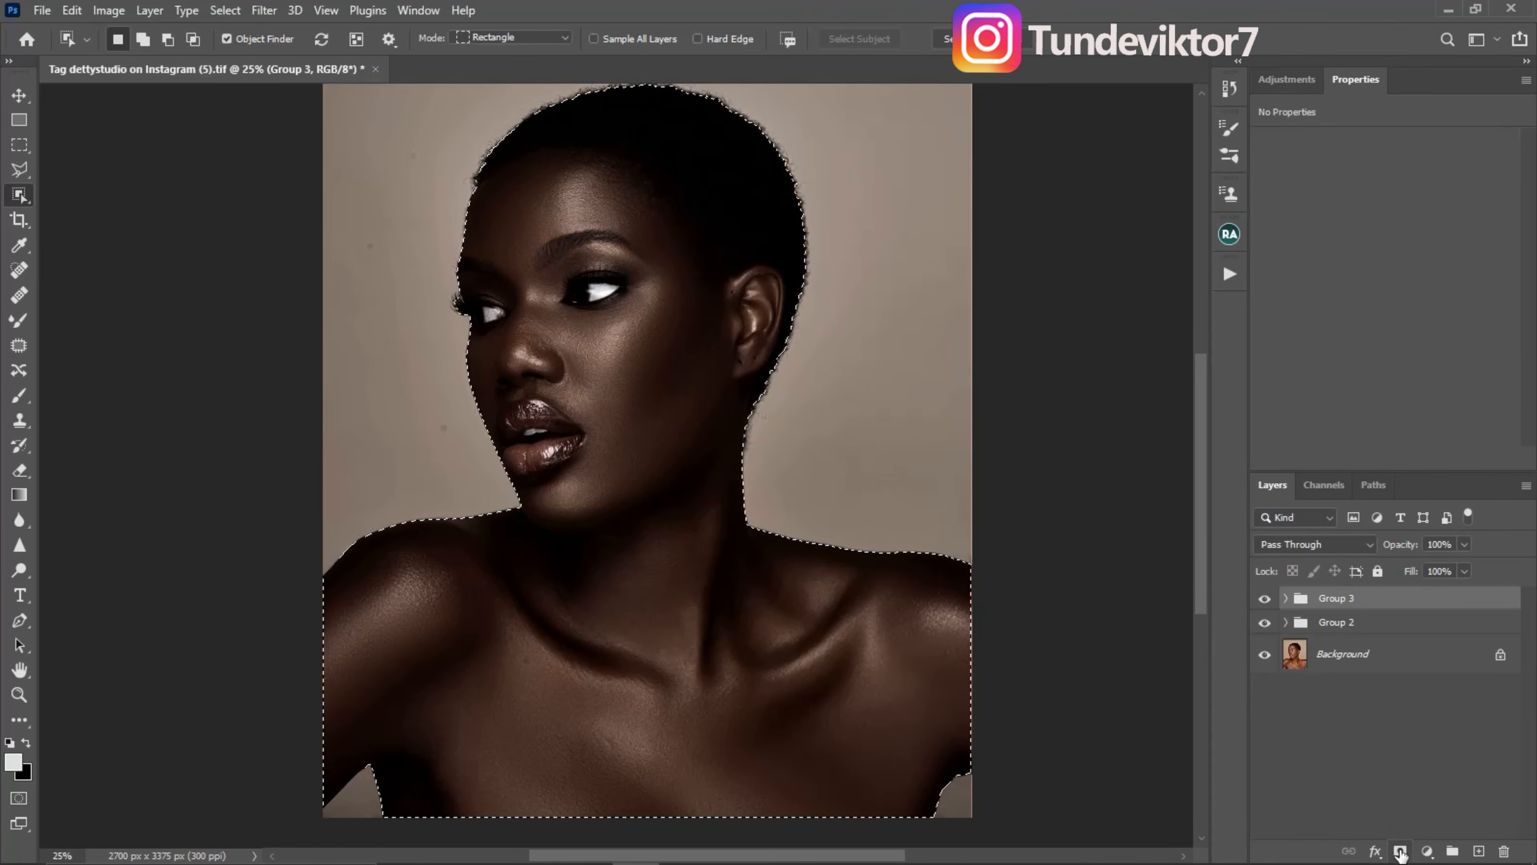
left_click(1399, 850)
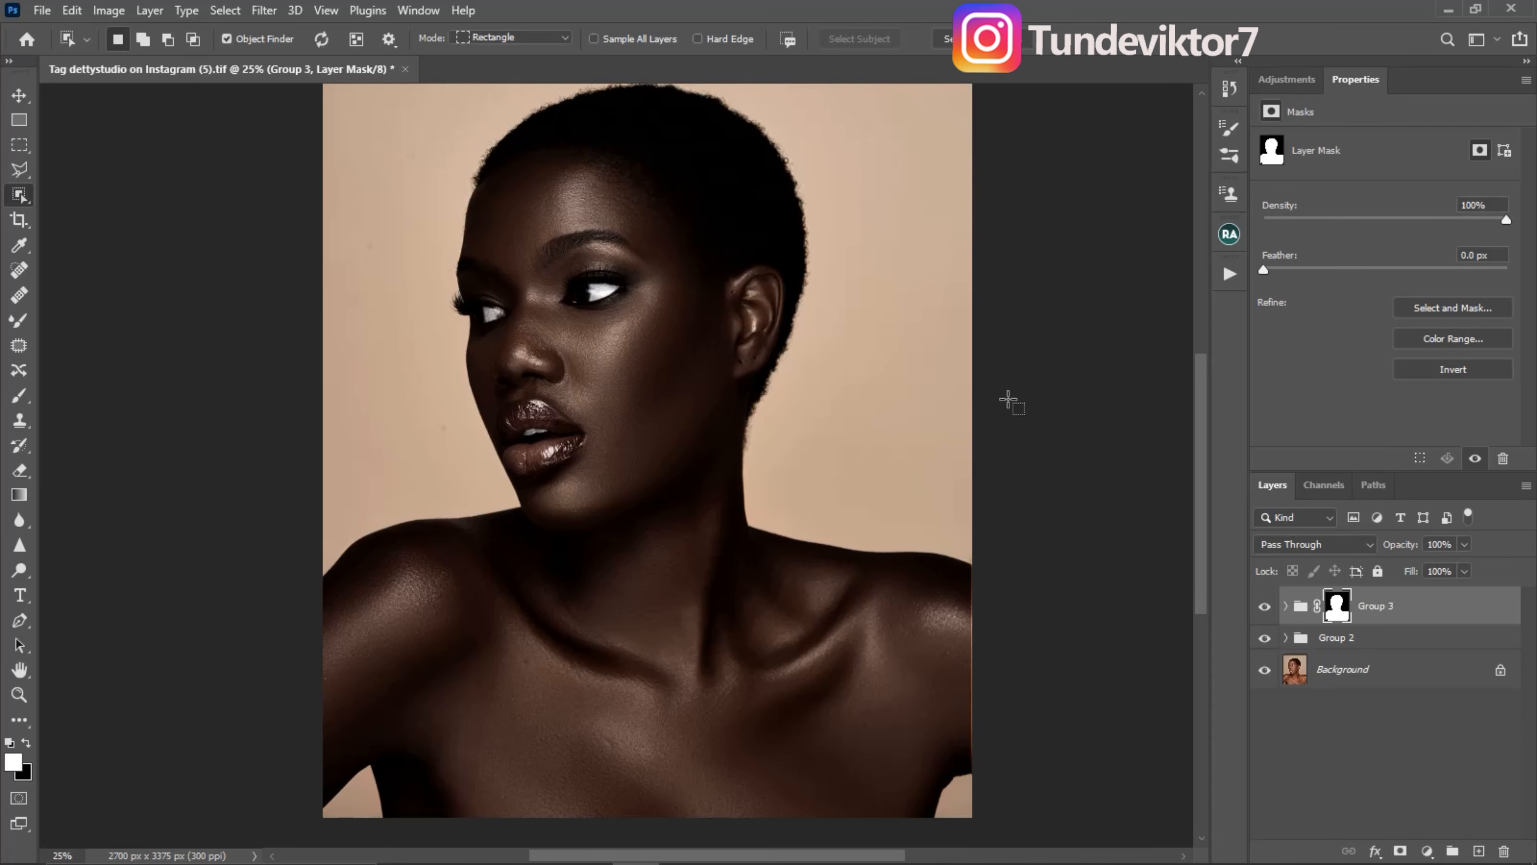
left_click(1266, 607)
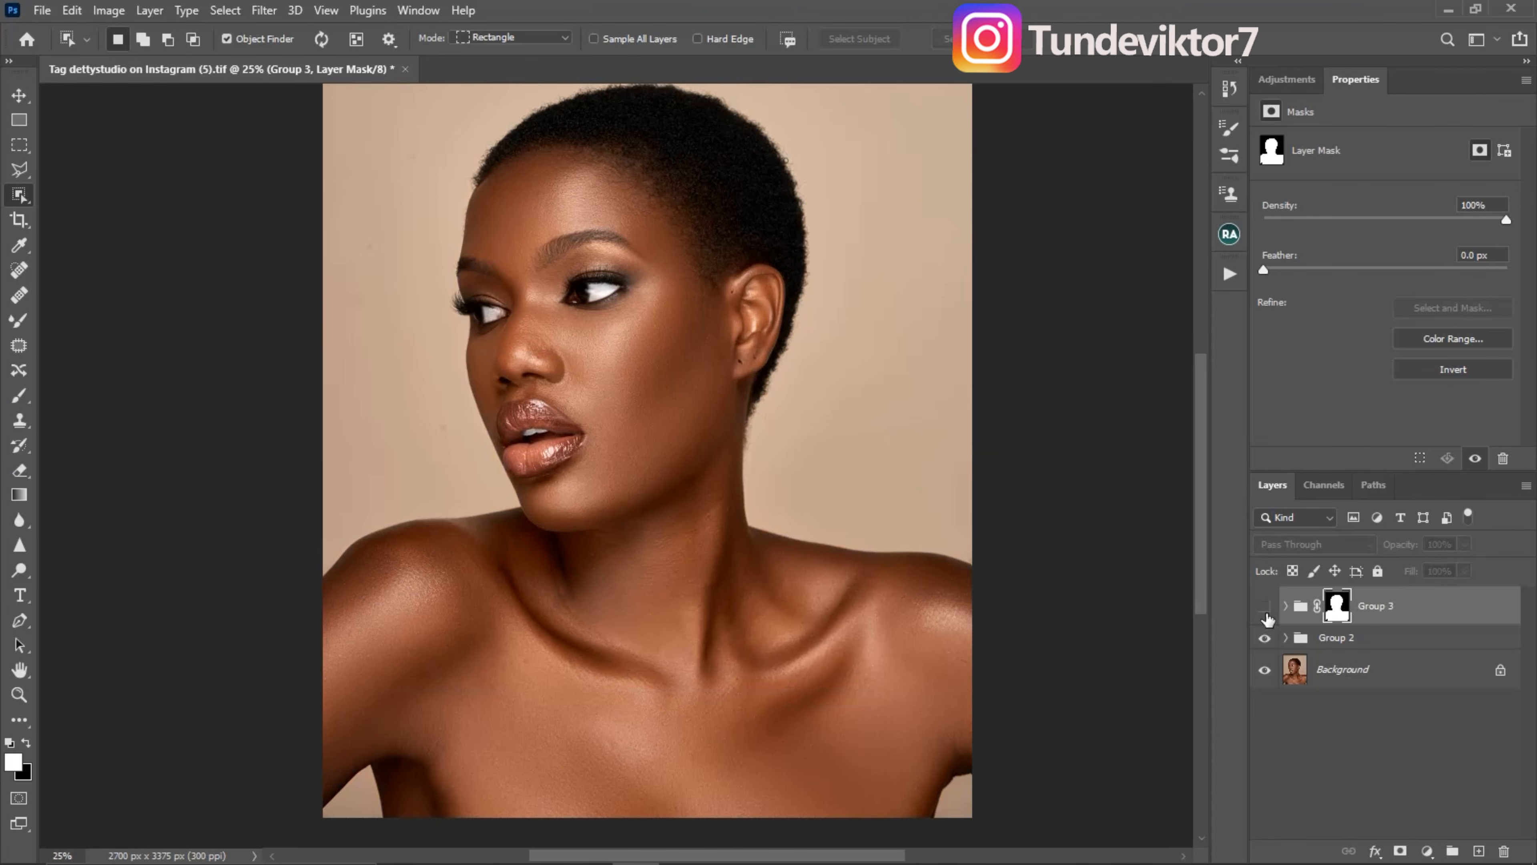
left_click(1266, 606)
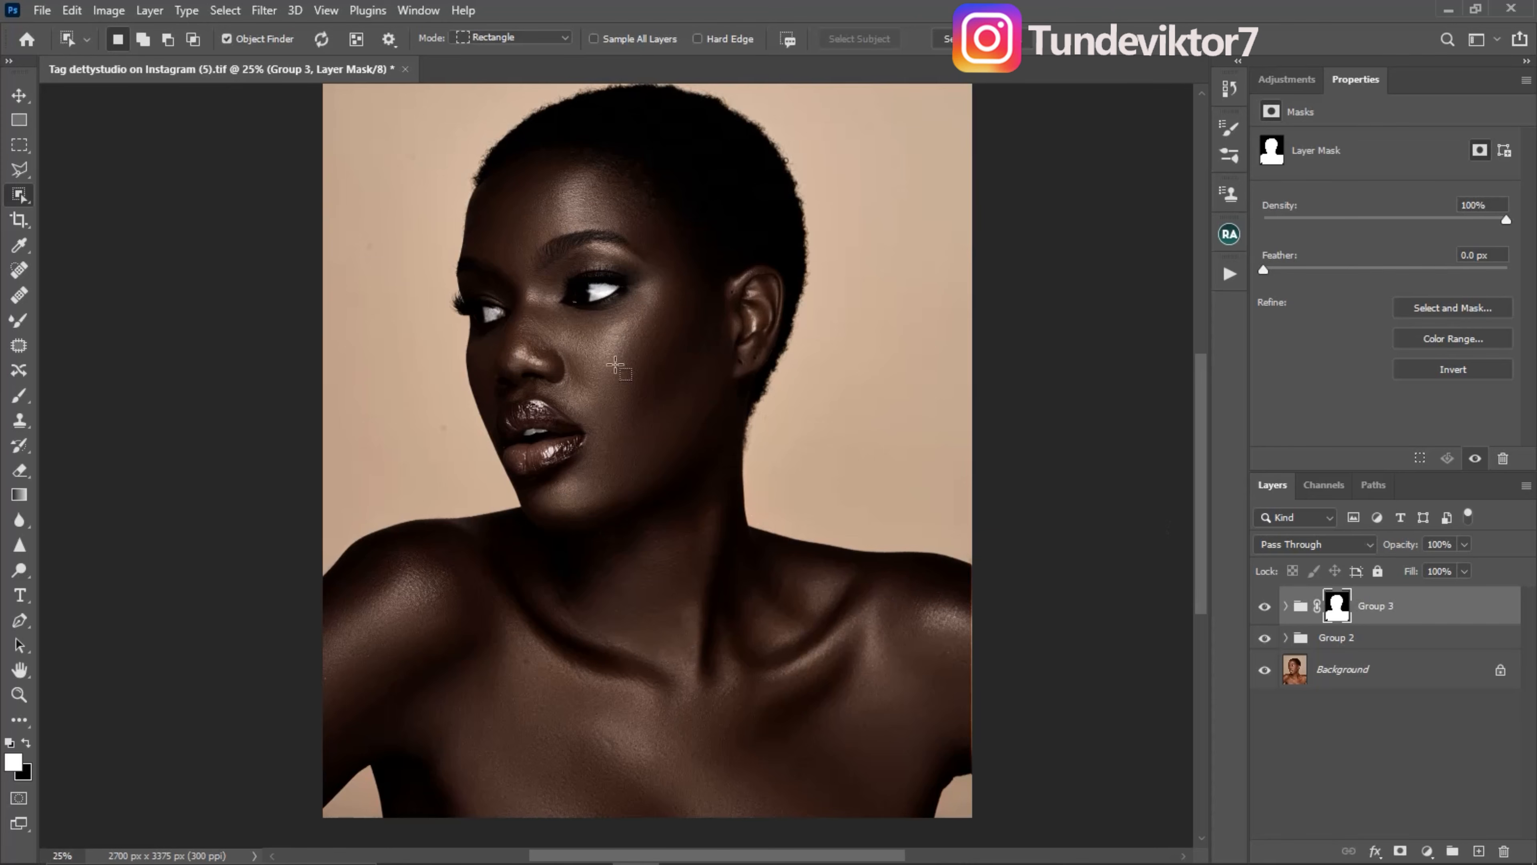
- Set the opacity of Group 3 to 91% and check the portrait with the group off and on
left_click(1465, 570)
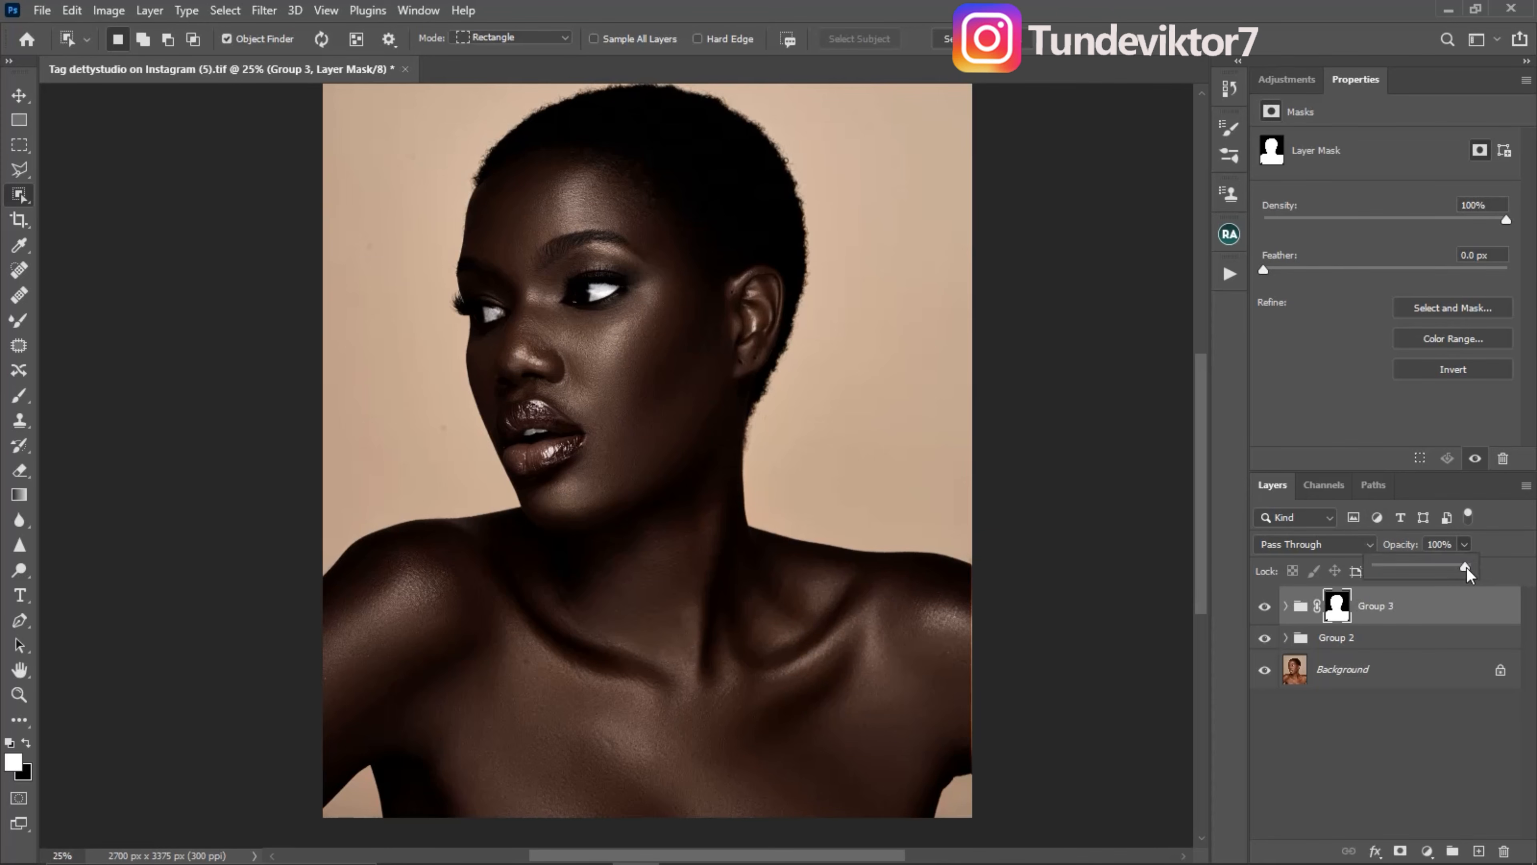
left_click_drag(1452, 569, 1458, 570)
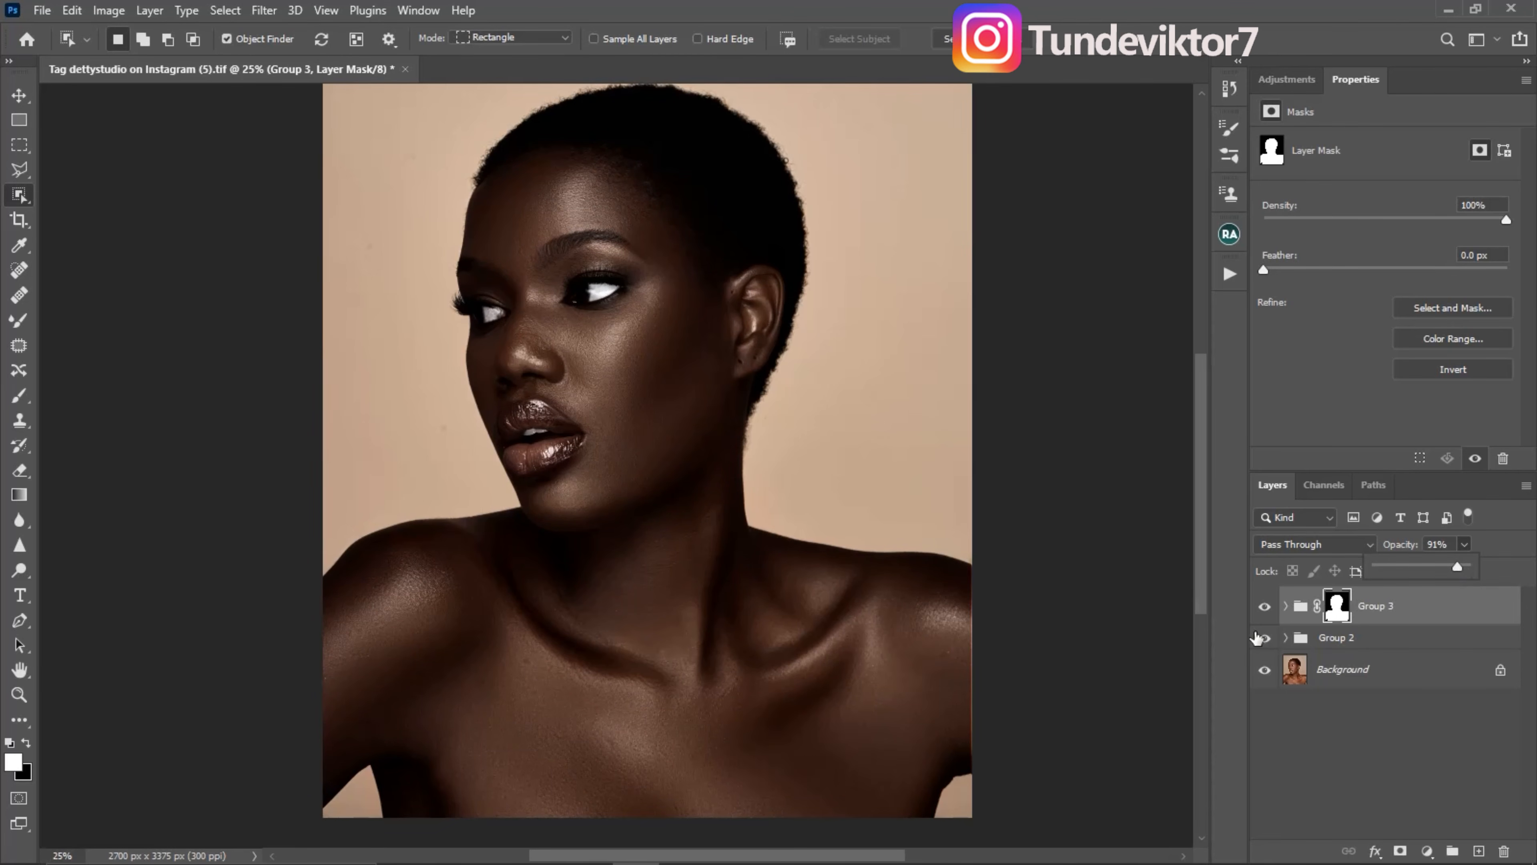
left_click(1277, 607)
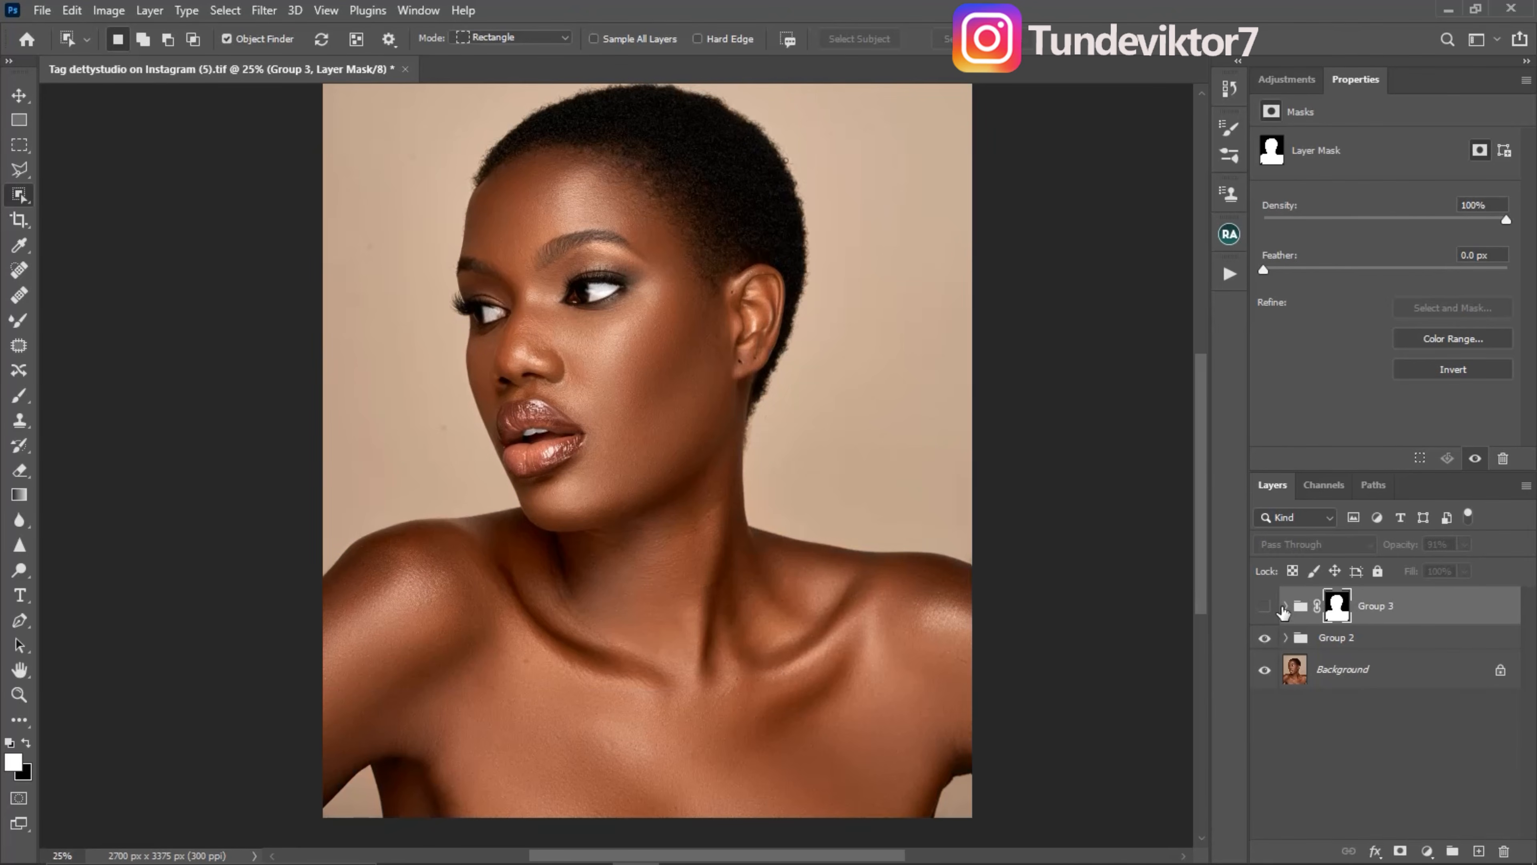
left_click(1276, 607)
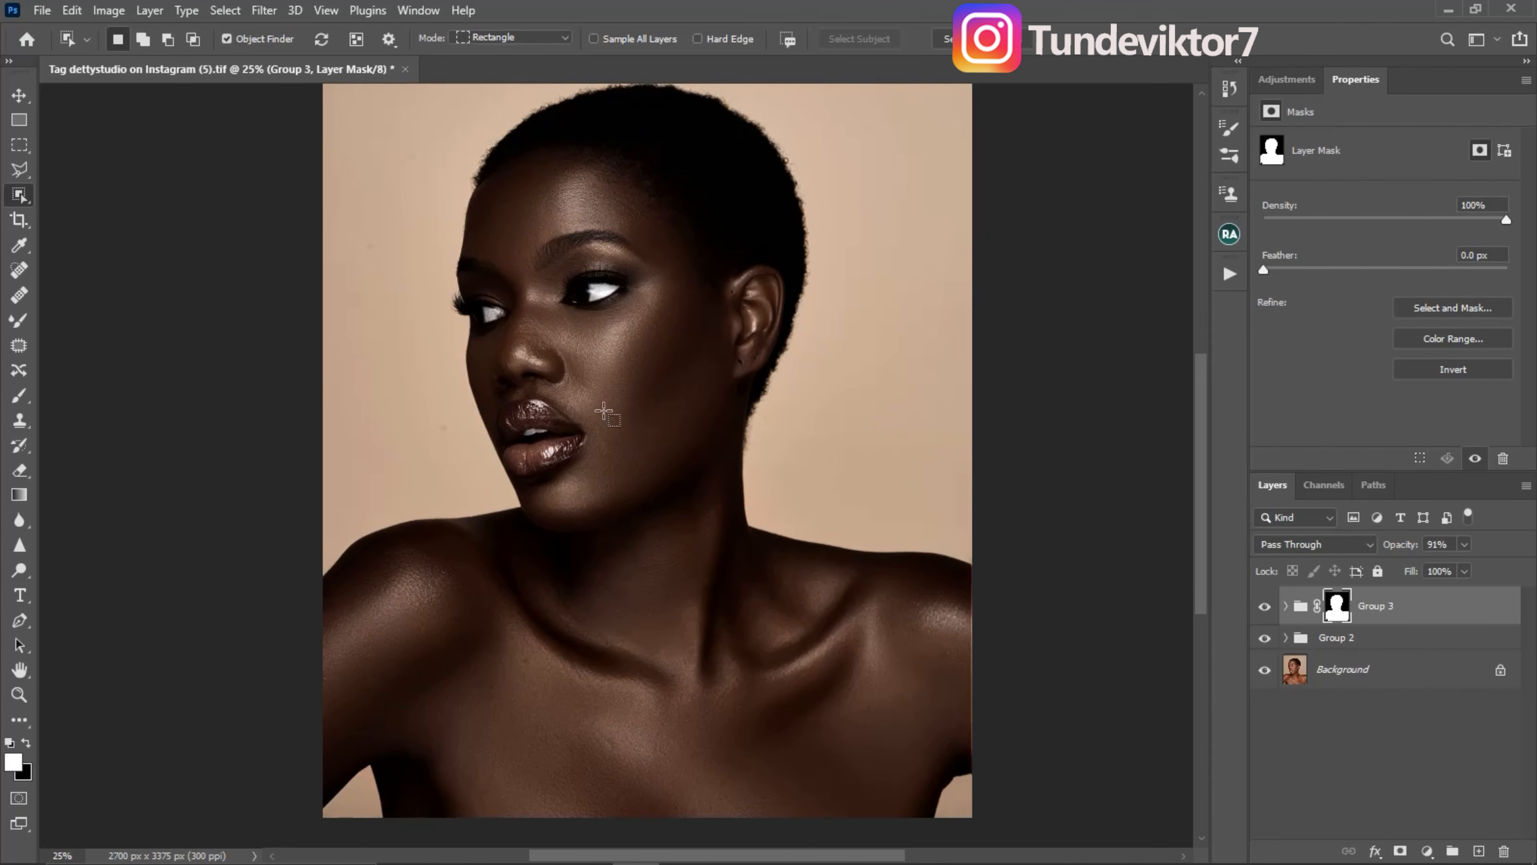